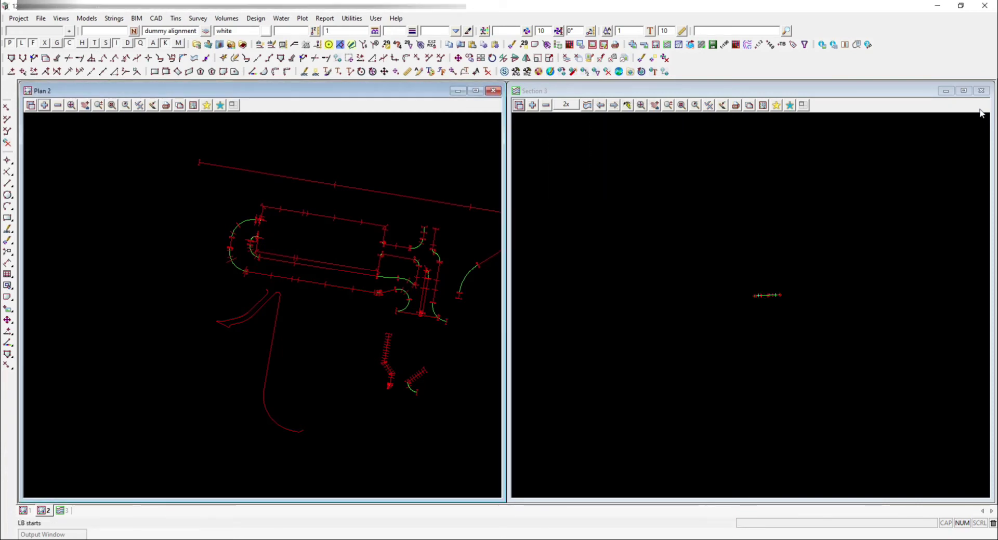
Step: Close the section view and remove all models from Plan 2
{"action": "left_click", "coordinate": [476, 286]}
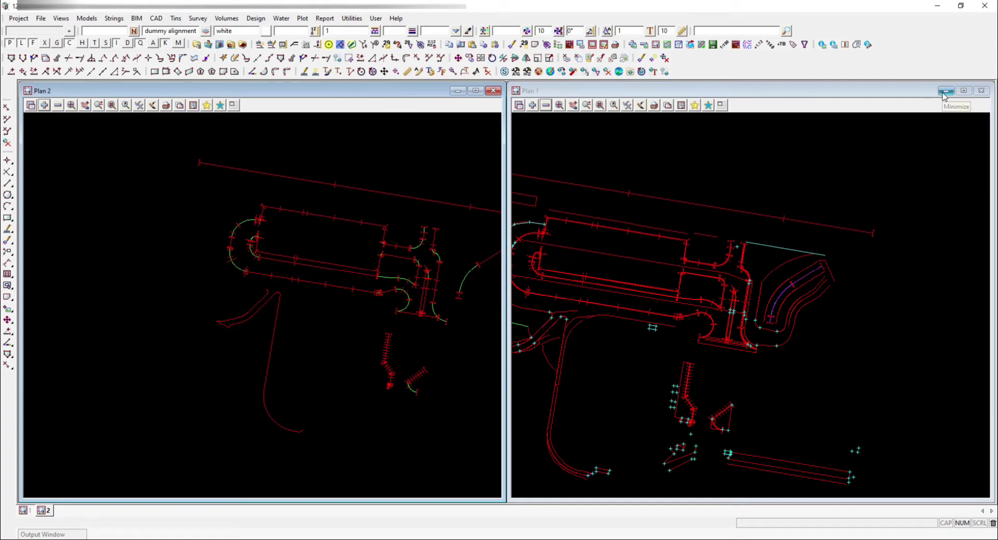
{"action": "left_click", "coordinate": [57, 105]}
{"action": "left_click", "coordinate": [211, 487]}
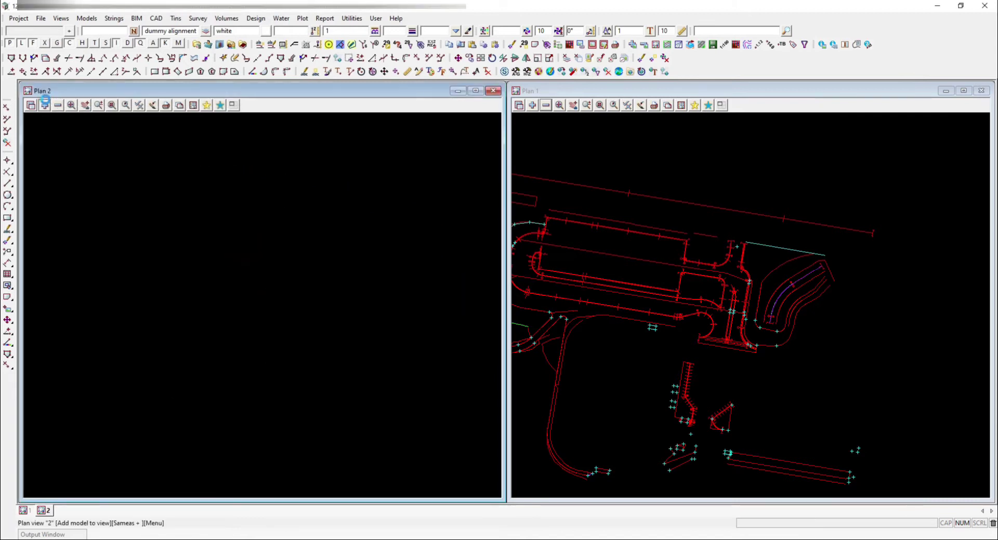
Step: Filter the models to add to Plan 2 by "recd" and select every recd B20058 10 MOD model from ALIGNMENTS through tin 10BRBR DESIGN
{"action": "left_click", "coordinate": [44, 105]}
{"action": "type", "text": "recd"}
{"action": "left_click", "coordinate": [96, 151]}
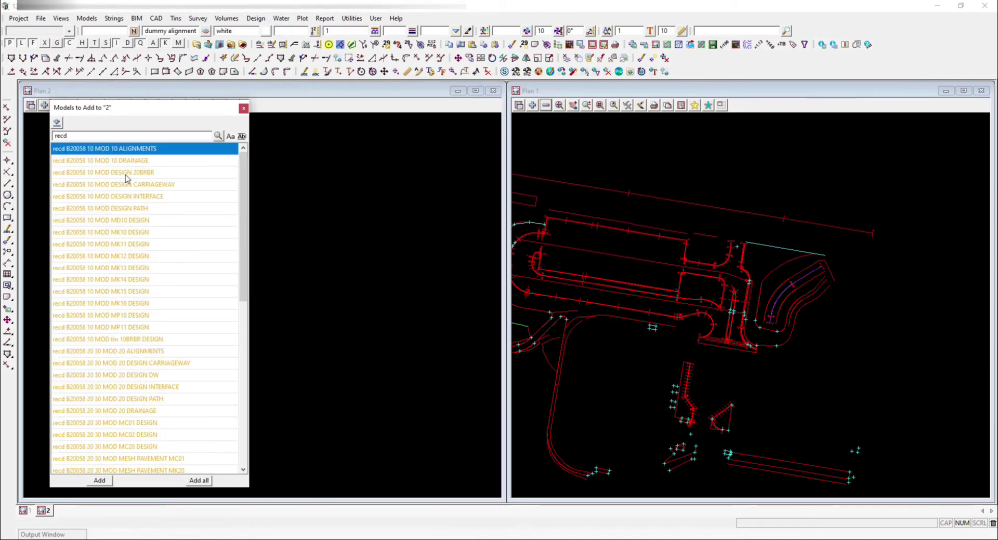
{"action": "scroll", "coordinate": [130, 313], "scroll_direction": "down", "scroll_amount": 1}
{"action": "left_click", "coordinate": [119, 329], "text": "shift"}
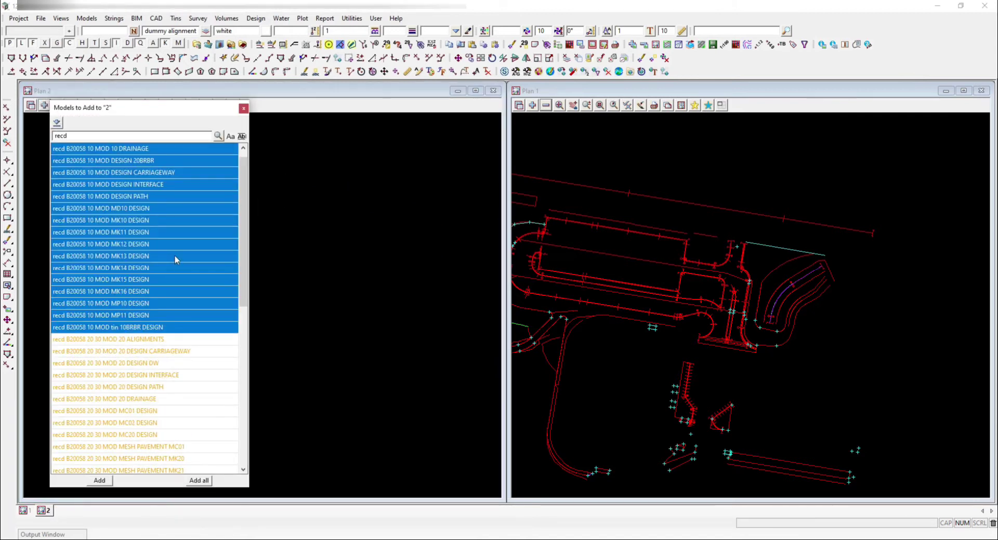
Step: Clean the 0 Design Cuts model, picking it from a string in Plan 1 and keeping all raster elements
{"action": "left_click", "coordinate": [87, 17]}
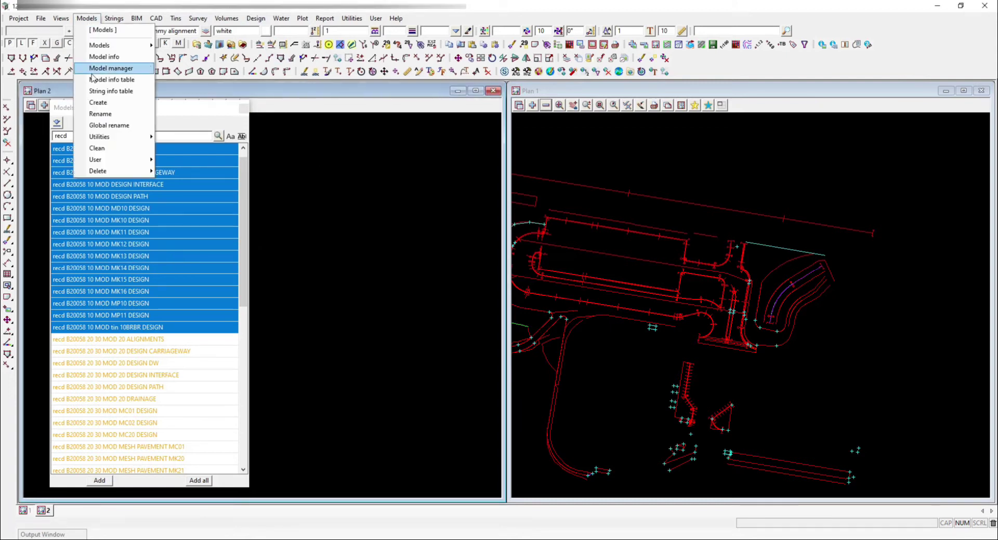
{"action": "left_click", "coordinate": [96, 142]}
{"action": "left_click", "coordinate": [241, 171]}
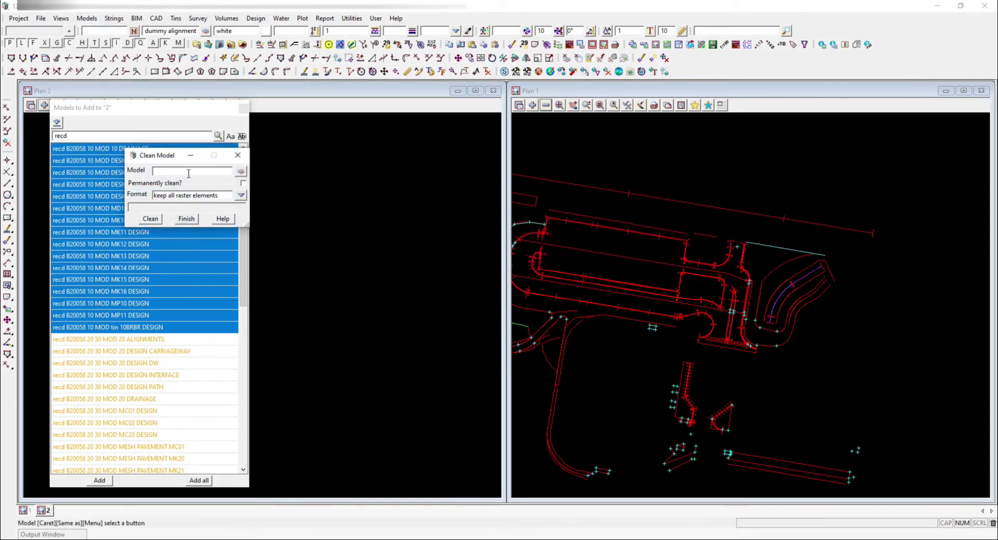
{"action": "left_click", "coordinate": [576, 220]}
{"action": "middle_click", "coordinate": [576, 220]}
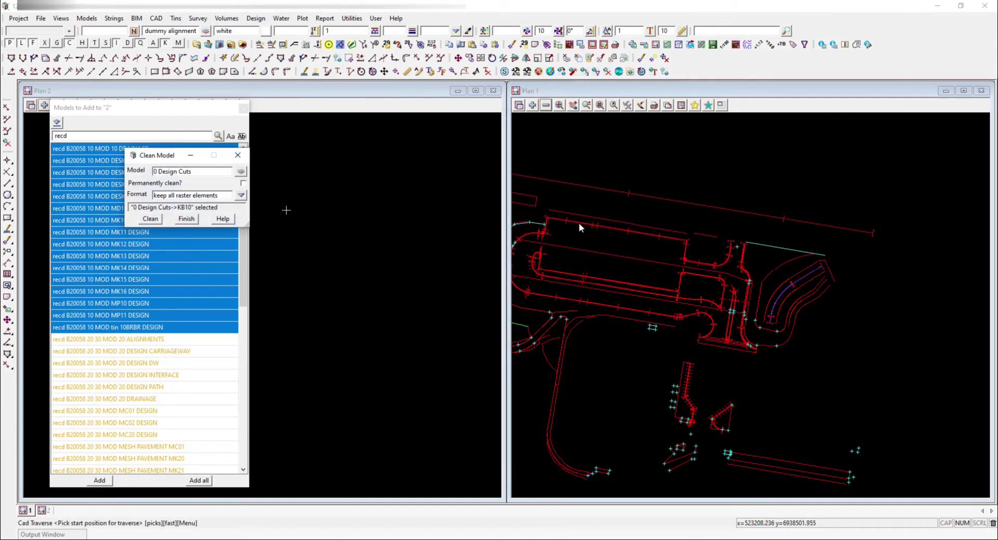
{"action": "left_click", "coordinate": [153, 220]}
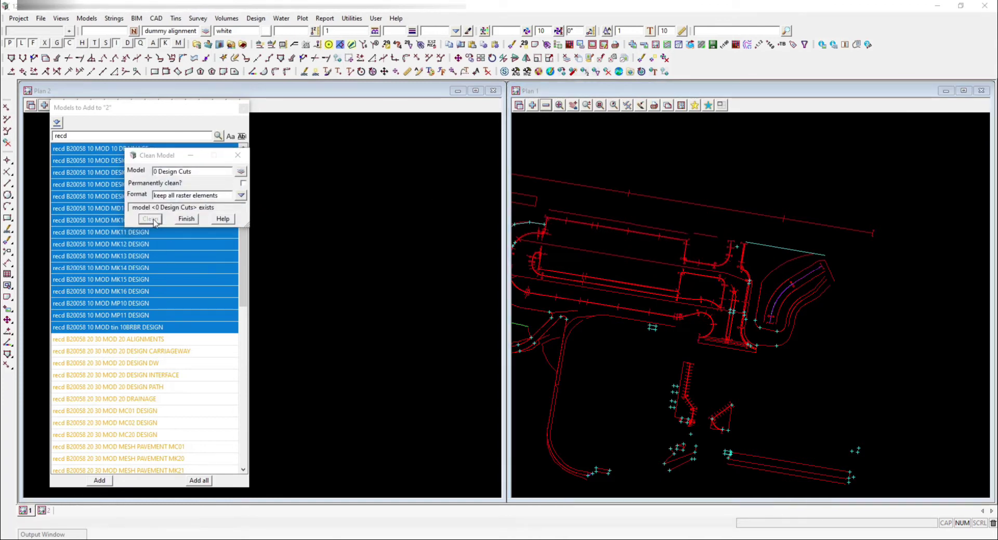
{"action": "left_click", "coordinate": [530, 305]}
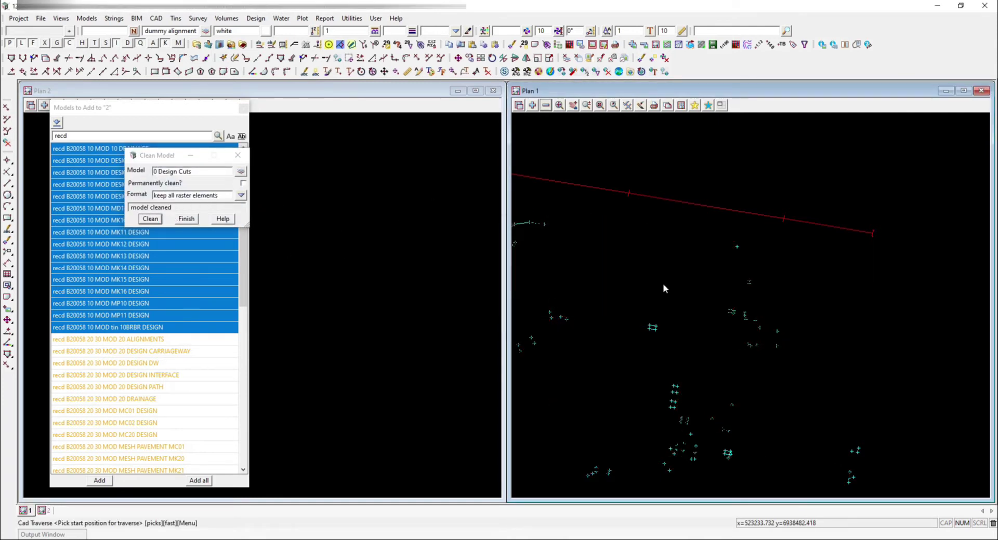
Step: Remove all models from Plan 1, close the Clean Model dialog and add the selected recd models to Plan 2
{"action": "left_click", "coordinate": [546, 105]}
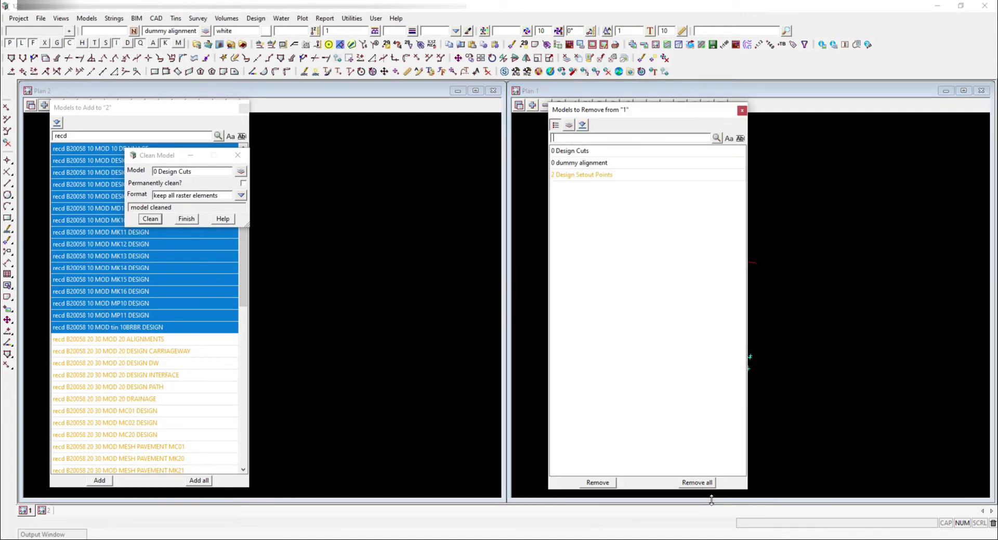
{"action": "left_click", "coordinate": [711, 482]}
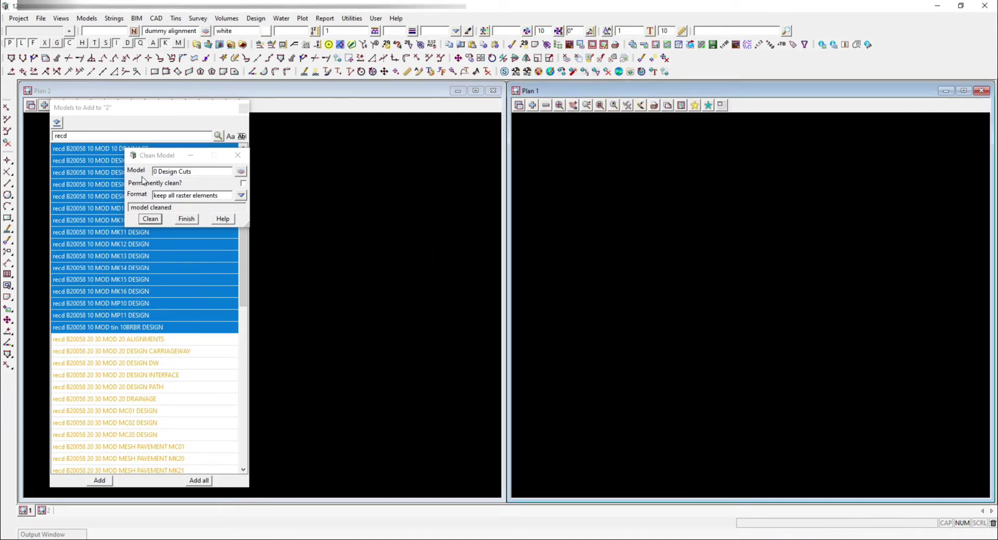
{"action": "left_click", "coordinate": [171, 151]}
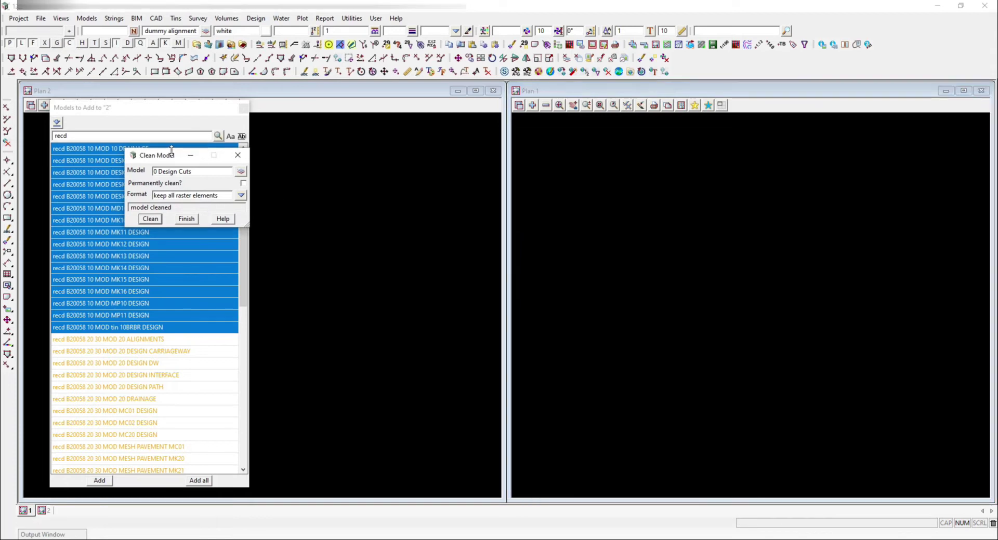
{"action": "left_click", "coordinate": [237, 155]}
{"action": "left_click", "coordinate": [102, 480]}
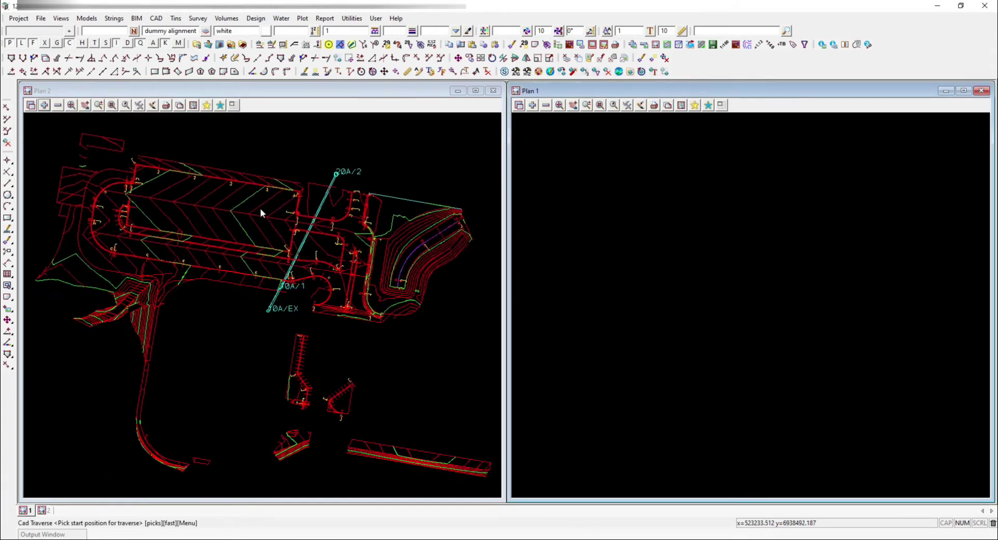
Step: Remove the recd B20058 10 MOD tin 10BRBR DESIGN model and the 10 MOD 10 DRAINAGE model from Plan 2
{"action": "scroll", "coordinate": [198, 204], "scroll_direction": "up", "scroll_amount": 3}
{"action": "left_click", "coordinate": [58, 105]}
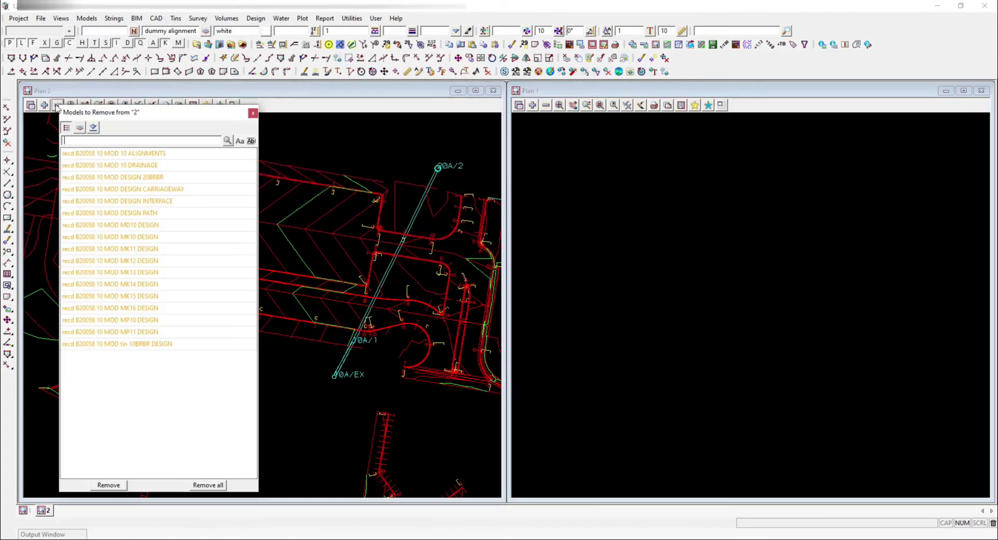
{"action": "left_click", "coordinate": [91, 345]}
{"action": "scroll", "coordinate": [260, 268], "scroll_direction": "down", "scroll_amount": 2}
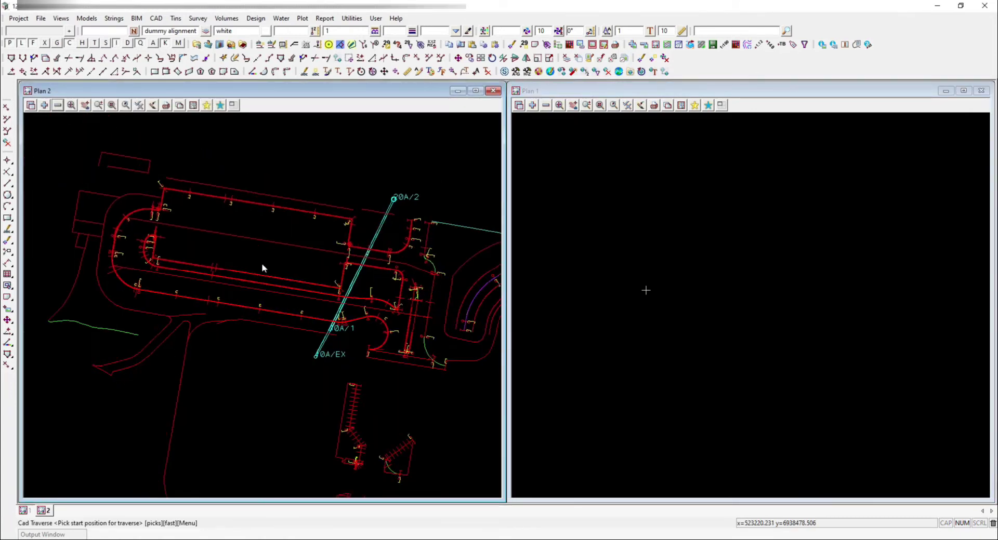
{"action": "middle_click", "coordinate": [61, 106]}
{"action": "left_click", "coordinate": [381, 234]}
{"action": "middle_click", "coordinate": [381, 232]}
{"action": "left_click", "coordinate": [157, 152]}
{"action": "scroll", "coordinate": [180, 186], "scroll_direction": "down", "scroll_amount": 3}
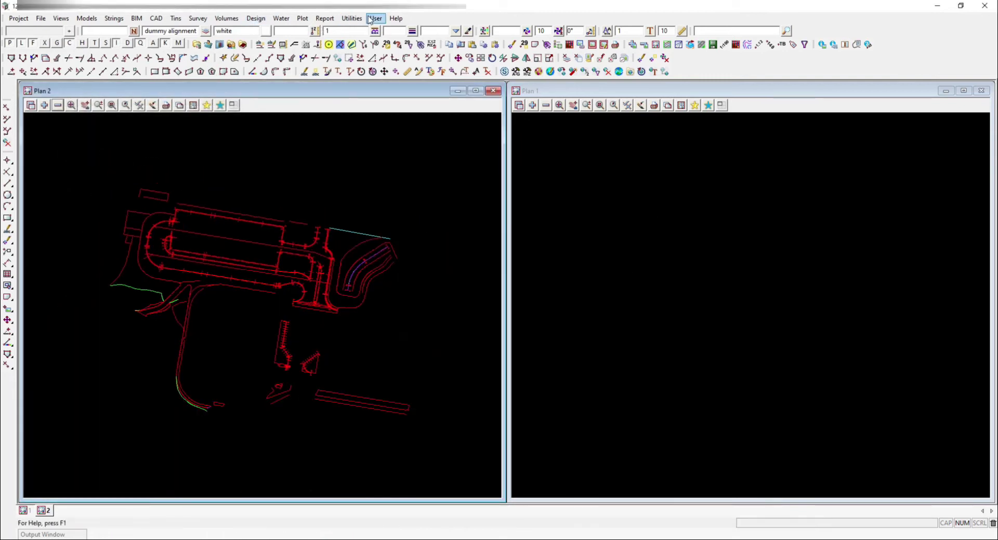
Step: Start the Change string utility and set plan view 2 as the data to convert
{"action": "left_click", "coordinate": [351, 18]}
{"action": "mouse_move", "coordinate": [364, 172]}
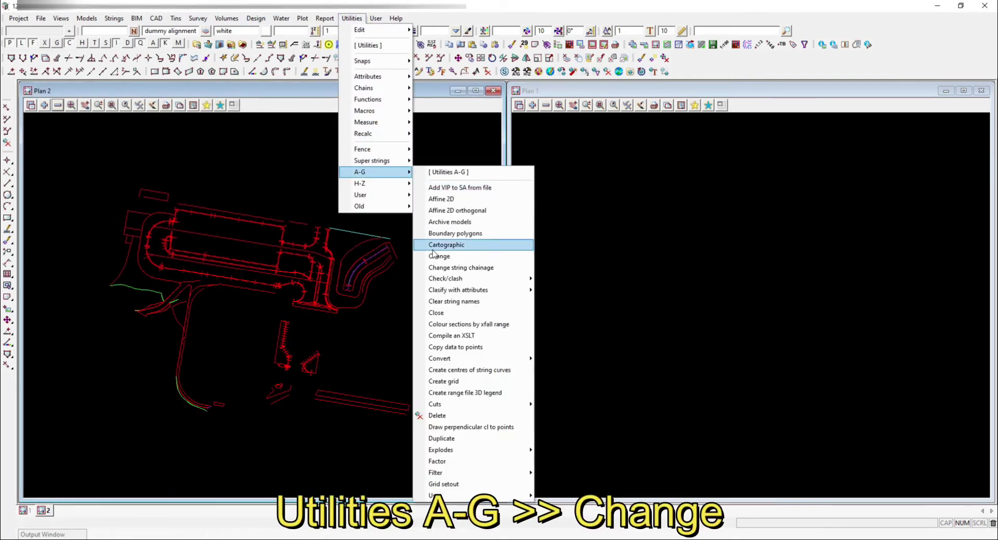
{"action": "left_click", "coordinate": [462, 257]}
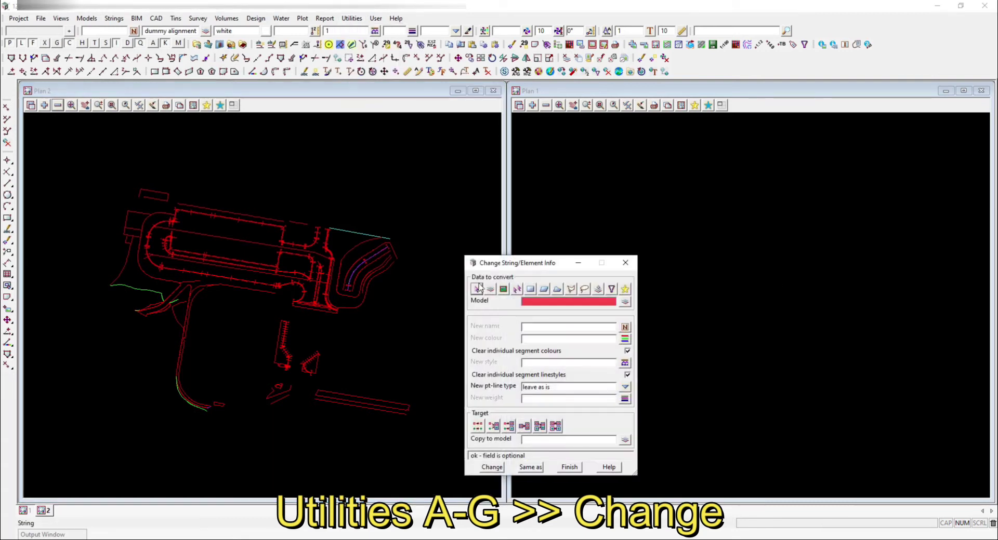
{"action": "left_click", "coordinate": [503, 290]}
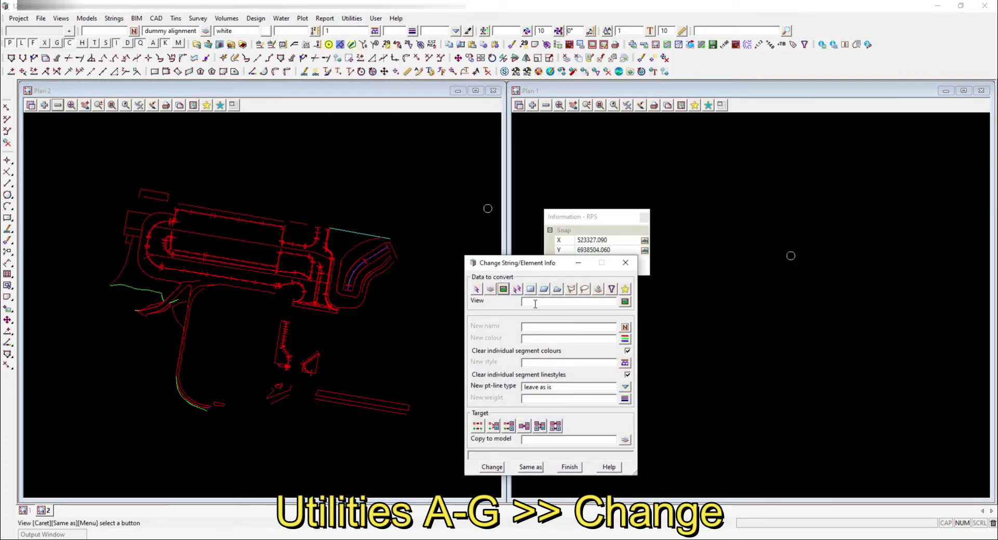
{"action": "middle_click", "coordinate": [535, 304]}
{"action": "left_click", "coordinate": [406, 211]}
{"action": "middle_click", "coordinate": [405, 211]}
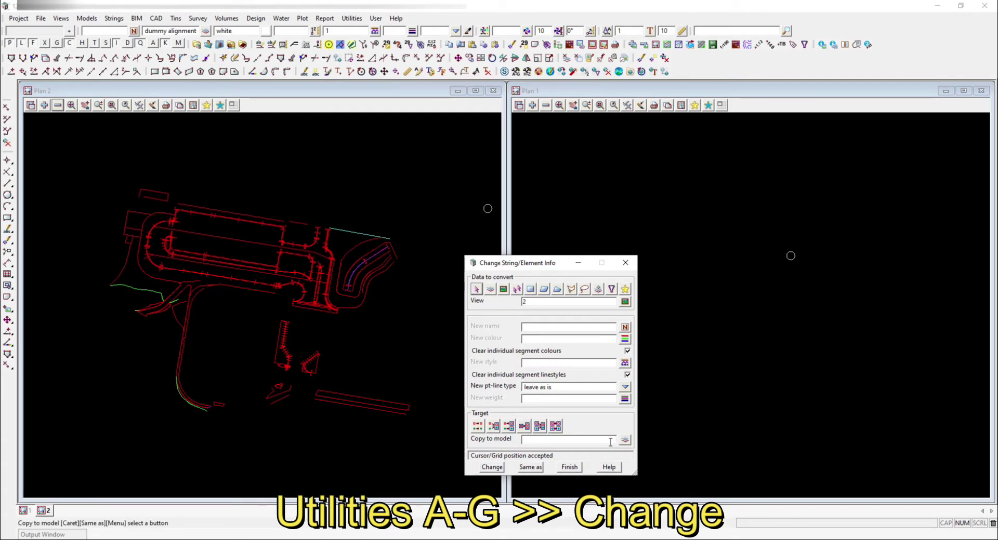
Step: Copy the view's strings to a model named "0 Design Strings on a single model" and add that model to Plan 1
{"action": "type", "text": "0"}
{"action": "left_click", "coordinate": [624, 439]}
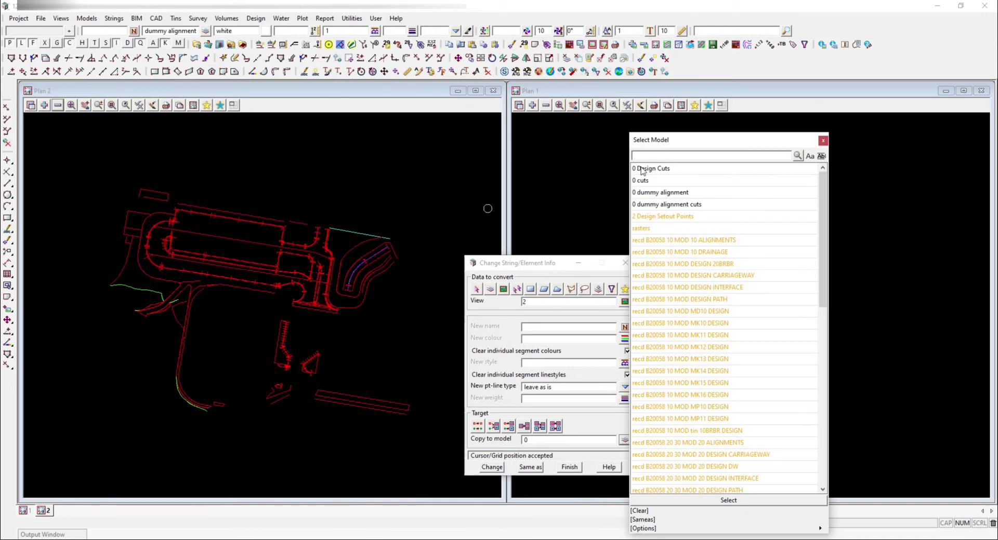
{"action": "left_click", "coordinate": [642, 169]}
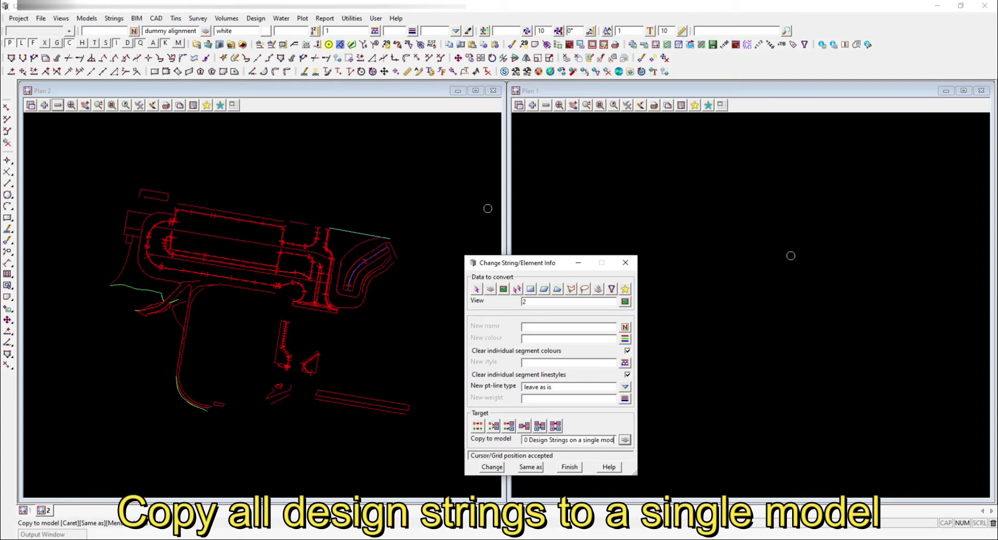
{"action": "type", "text": "el"}
{"action": "key", "text": "Tab"}
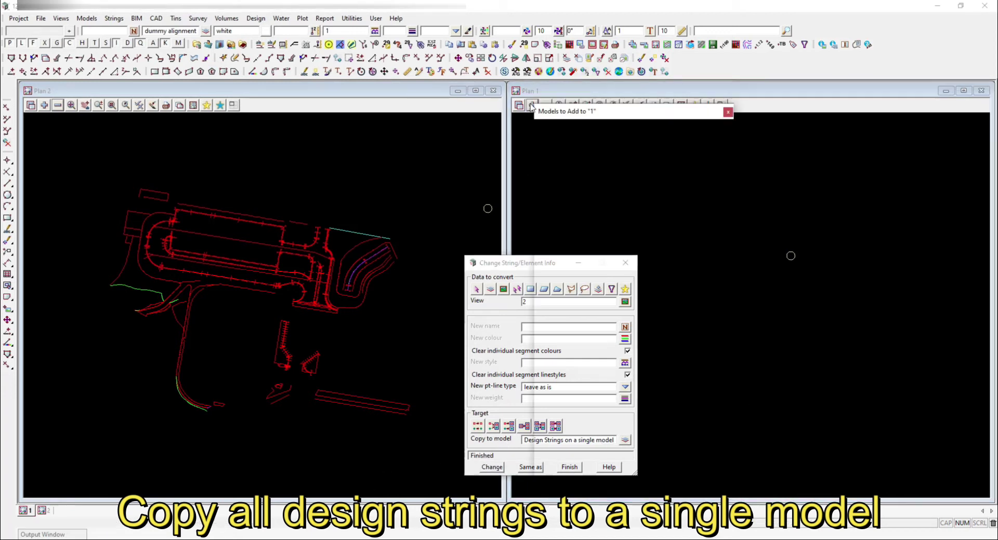
{"action": "left_click", "coordinate": [582, 170]}
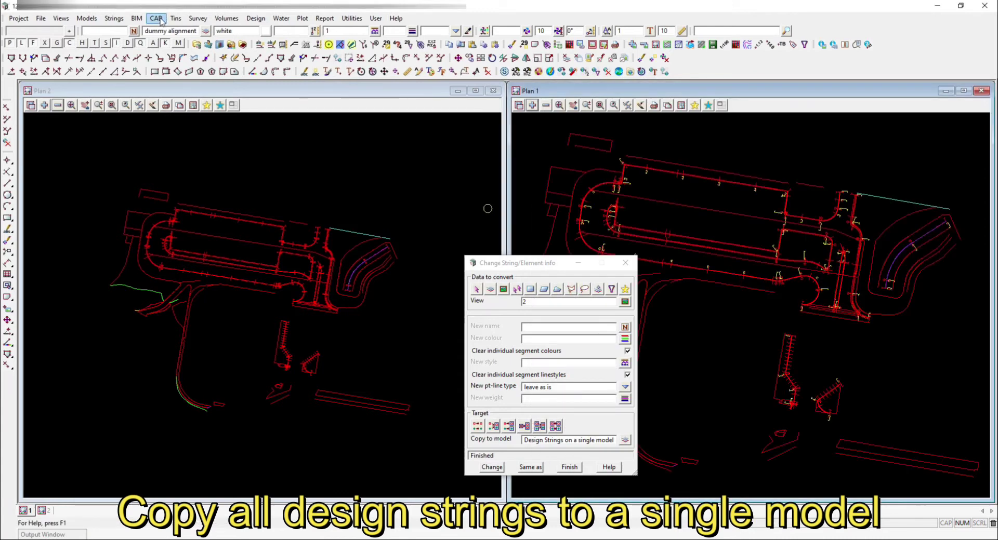
Step: Delete the empty models 0 Design Cuts, 0 cuts and 0 dummy alignment cuts from the project
{"action": "left_click", "coordinate": [86, 18]}
{"action": "mouse_move", "coordinate": [119, 174]}
{"action": "left_click", "coordinate": [208, 194]}
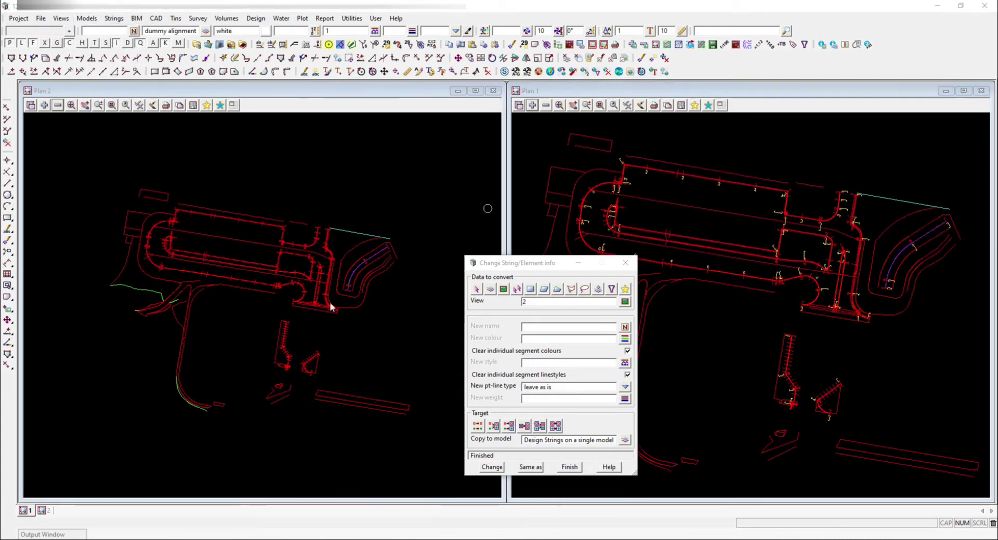
{"action": "left_click", "coordinate": [276, 389]}
{"action": "left_click", "coordinate": [359, 390]}
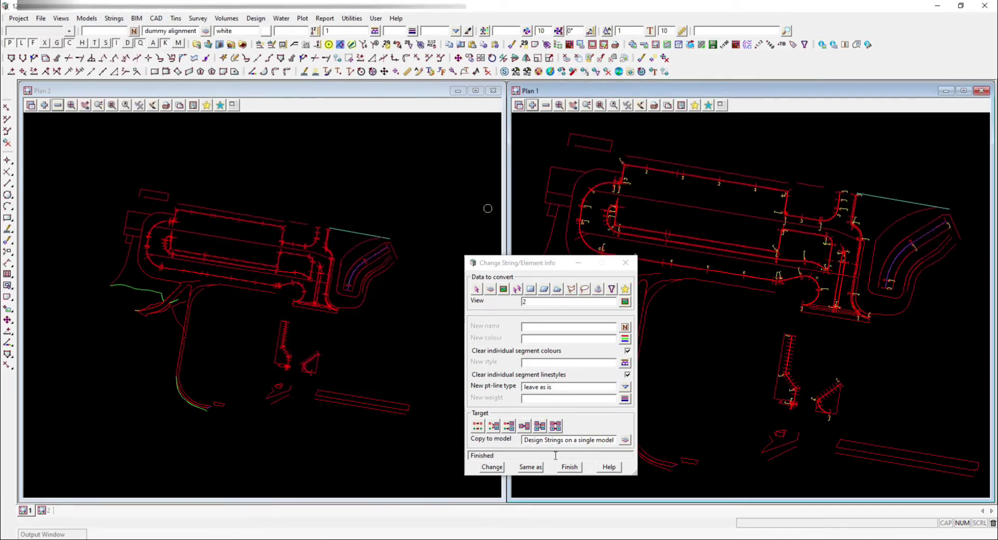
Step: Replace all models in Plan 2 with only recd B20058 10 MOD 10 ALIGNMENTS and close the Change dialog
{"action": "left_click_drag", "start_coordinate": [508, 265], "coordinate": [476, 259]}
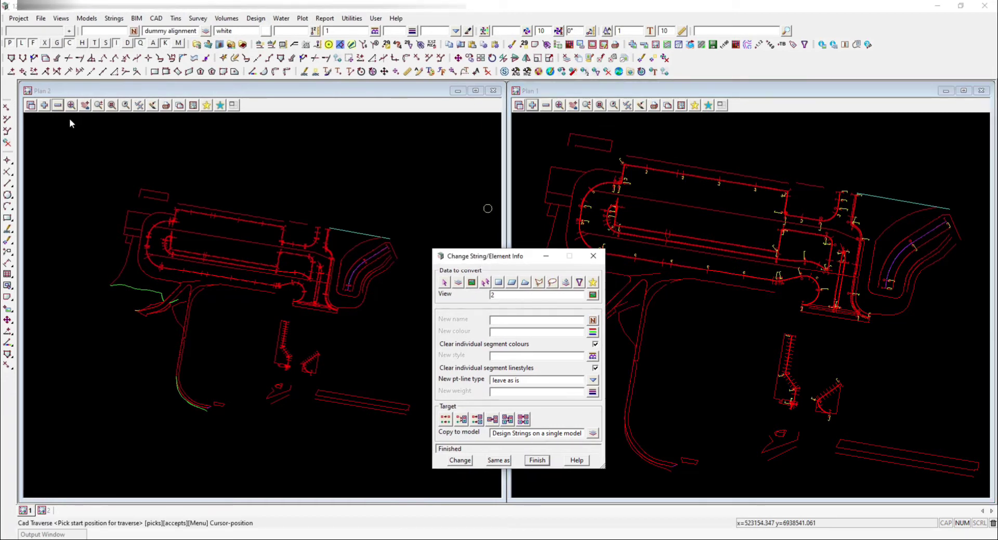
{"action": "left_click", "coordinate": [56, 105]}
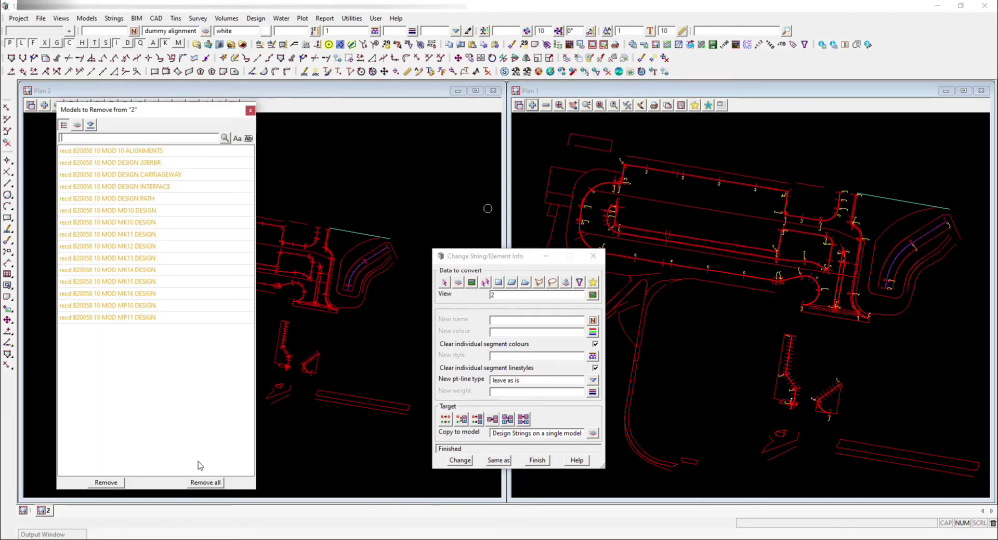
{"action": "left_click", "coordinate": [198, 483]}
{"action": "left_click", "coordinate": [44, 104]}
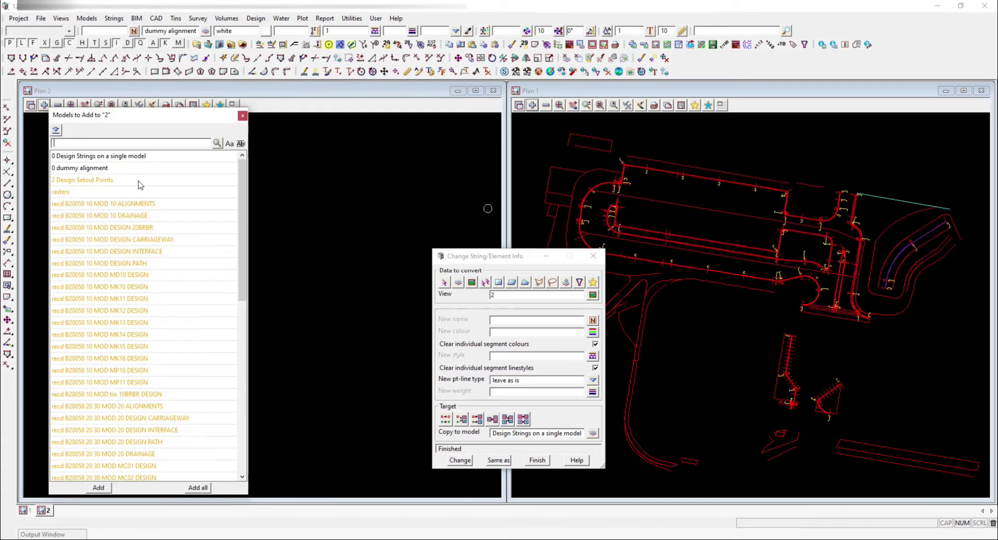
{"action": "type", "text": "re"}
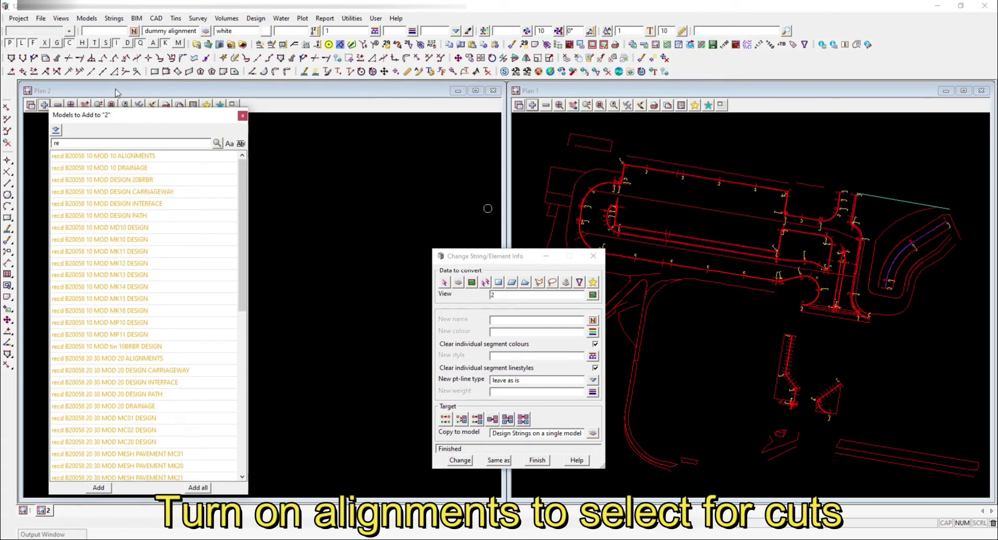
{"action": "left_click", "coordinate": [109, 156]}
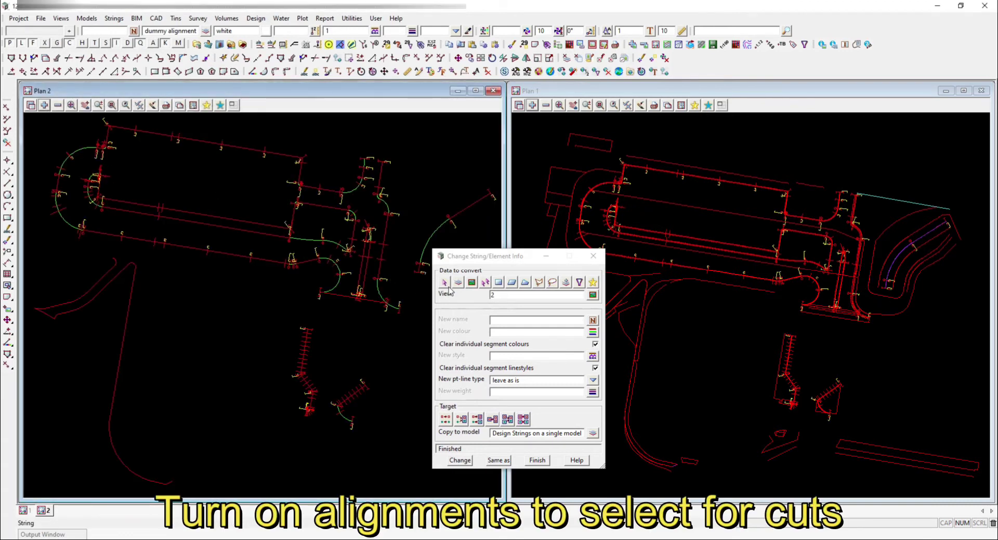
{"action": "left_click", "coordinate": [535, 462]}
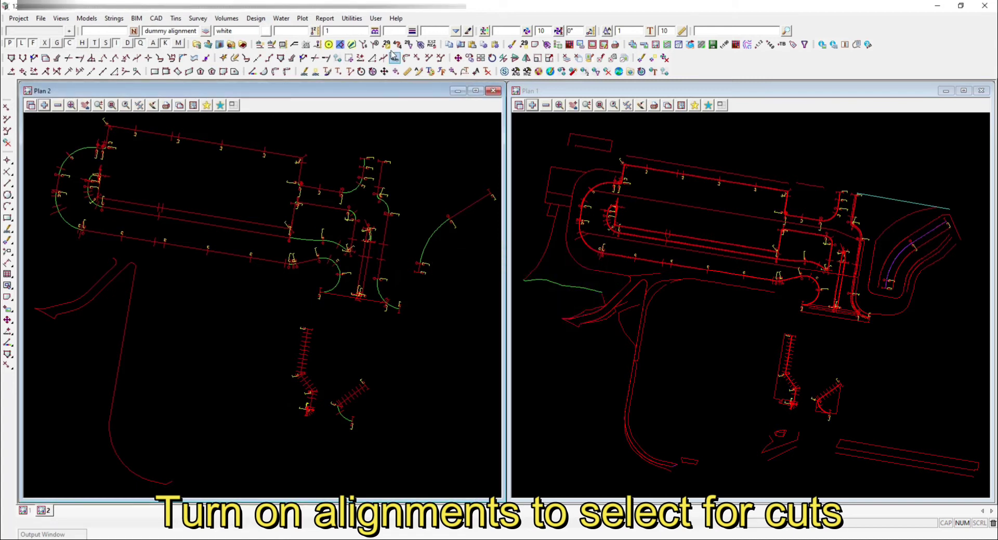
Step: Open the Cuts by centreline utility and move its dialog between the two plan views
{"action": "left_click", "coordinate": [375, 19]}
{"action": "left_click", "coordinate": [349, 16]}
{"action": "left_click", "coordinate": [515, 72]}
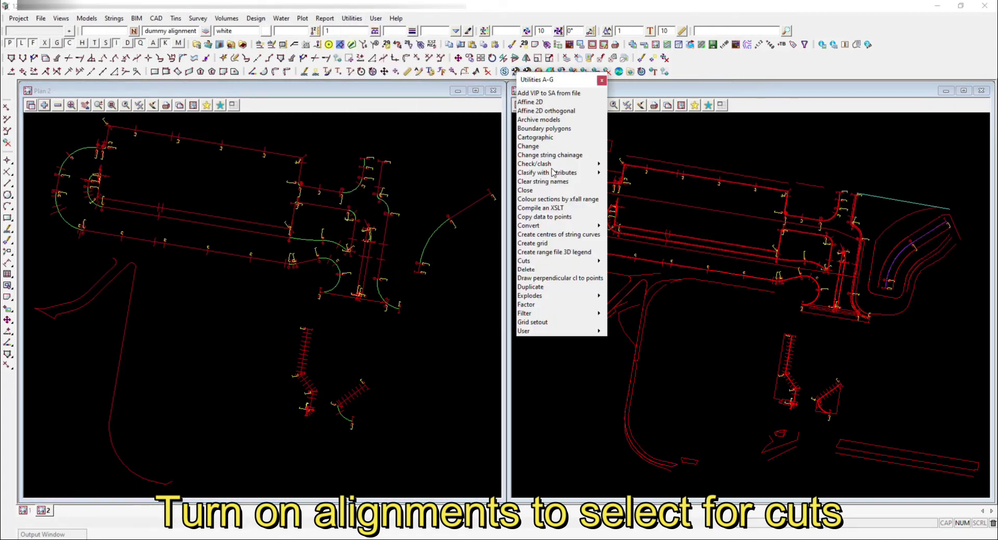
{"action": "left_click", "coordinate": [572, 261]}
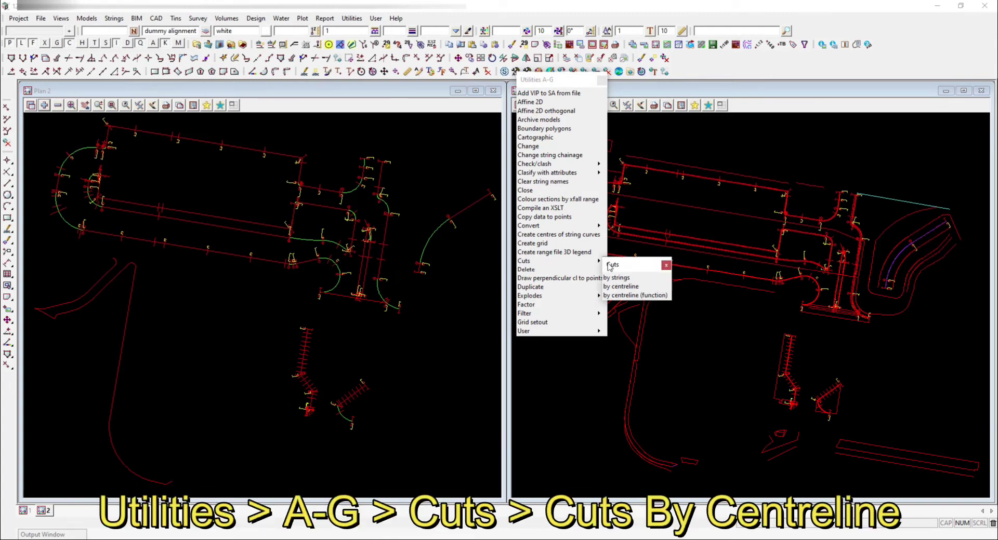
{"action": "left_click", "coordinate": [626, 287]}
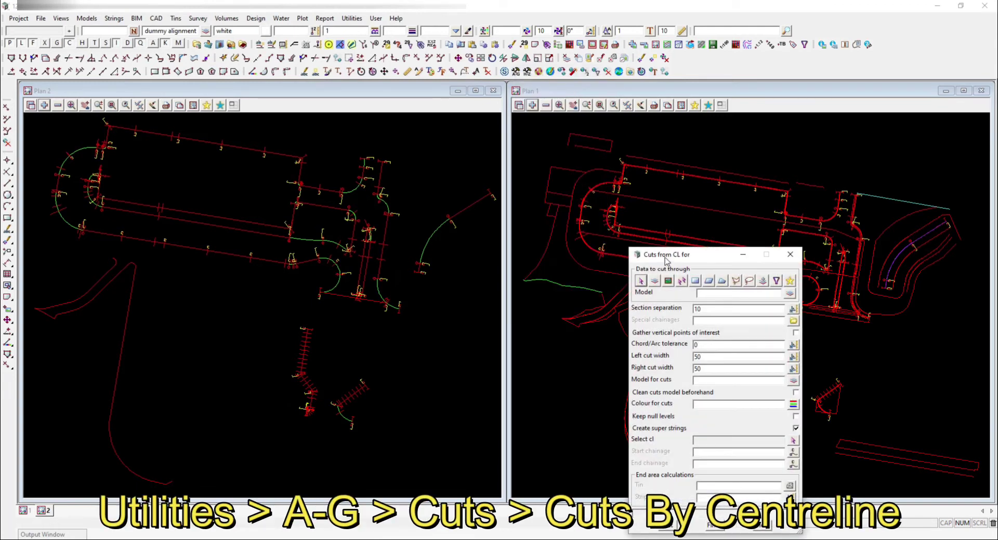
{"action": "left_click_drag", "start_coordinate": [666, 259], "coordinate": [468, 156]}
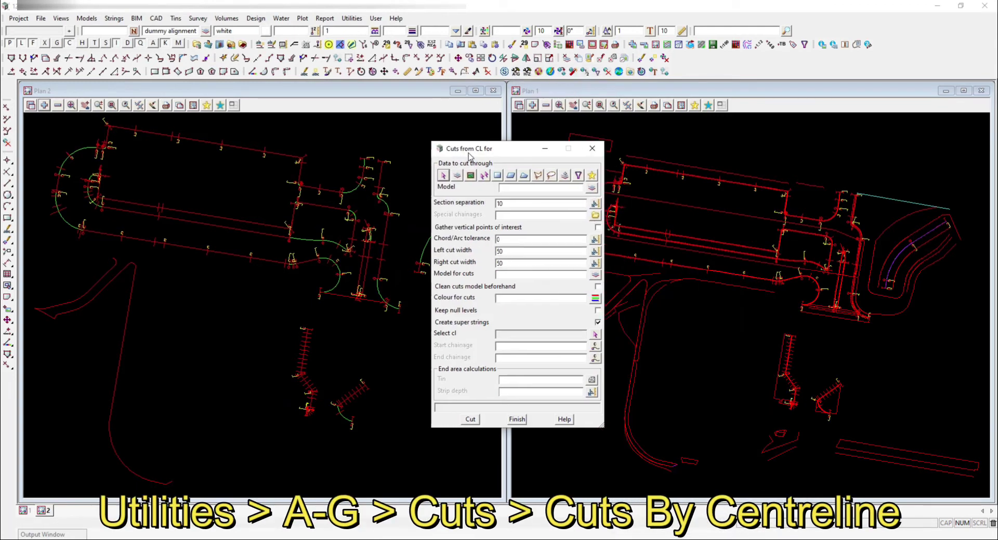
Step: Choose the model "0 Design Strings on a single model" as the data to cut through by picking one of its strings
{"action": "middle_click", "coordinate": [516, 186]}
{"action": "left_click", "coordinate": [613, 194]}
{"action": "middle_click", "coordinate": [613, 194]}
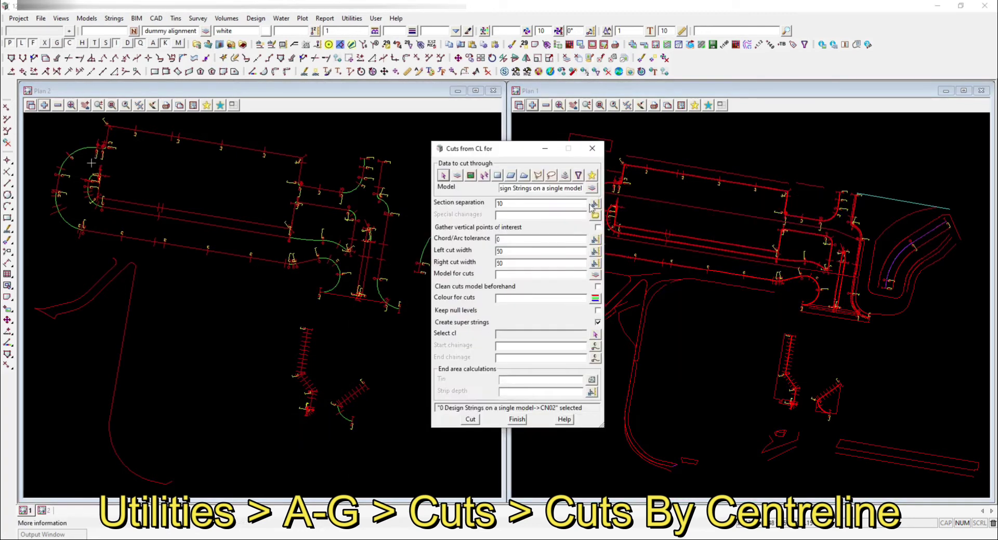
{"action": "left_click_drag", "start_coordinate": [514, 189], "coordinate": [582, 190]}
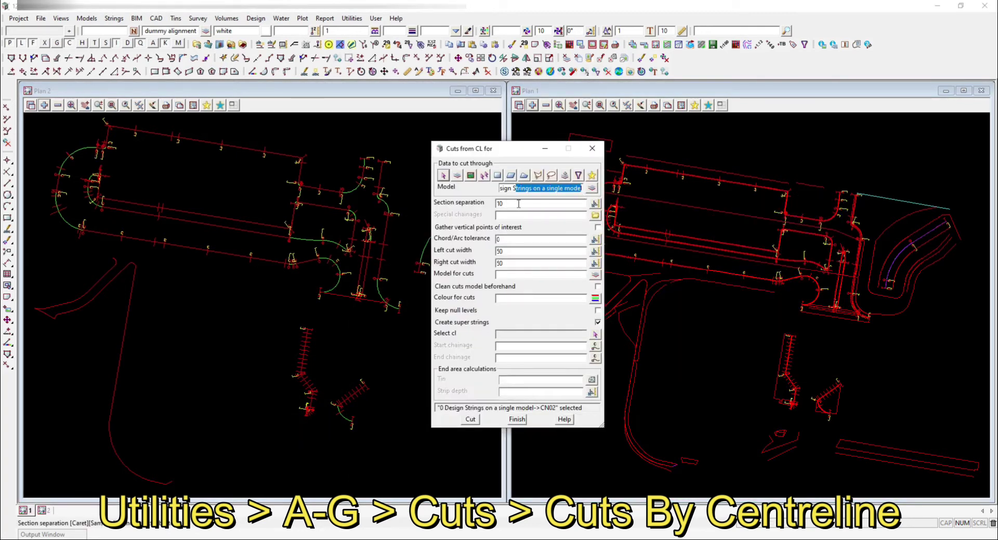
Step: Set section separation to 1, left and right cut widths to 100, the cuts model to "0 Cuts" and the cut colour to cyan
{"action": "left_click", "coordinate": [506, 204]}
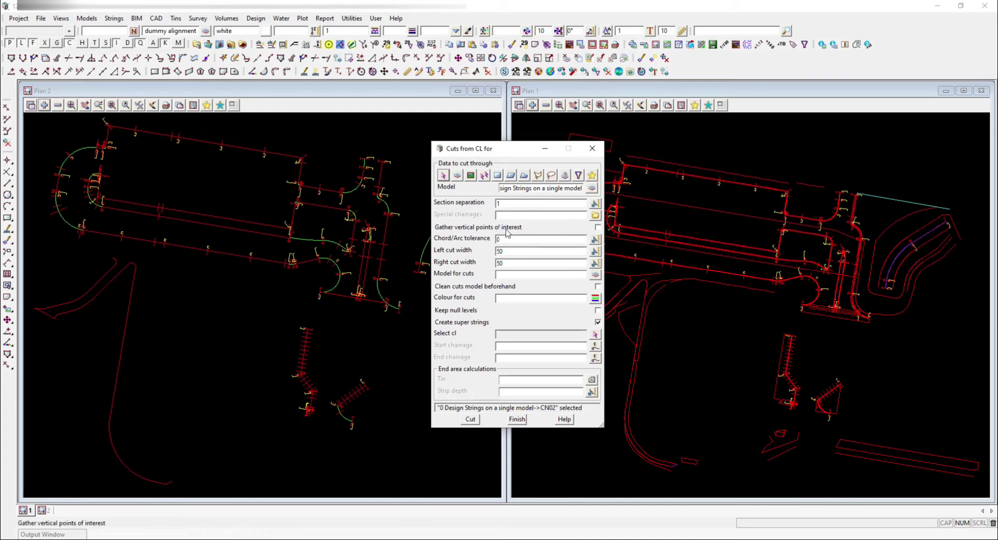
{"action": "left_click", "coordinate": [507, 231]}
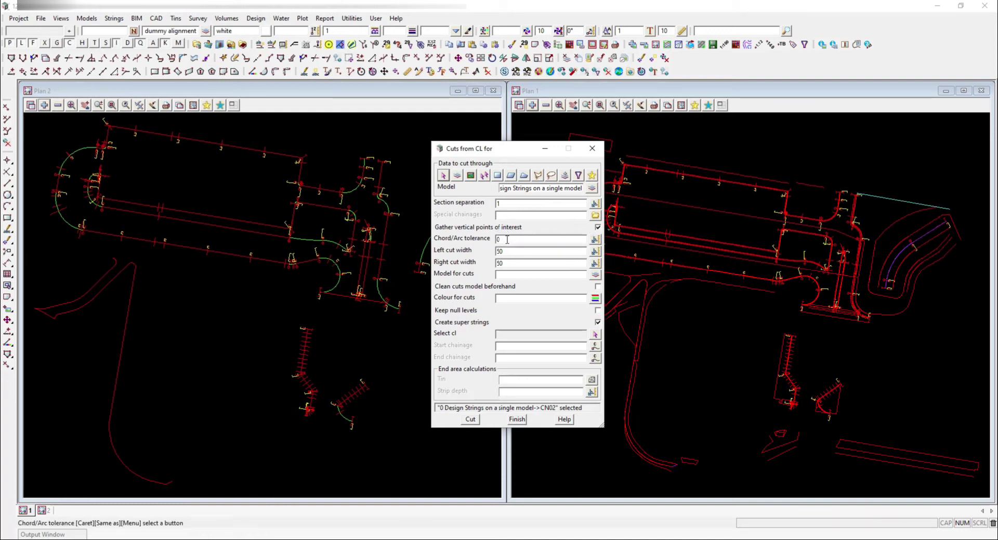
{"action": "left_click", "coordinate": [507, 232]}
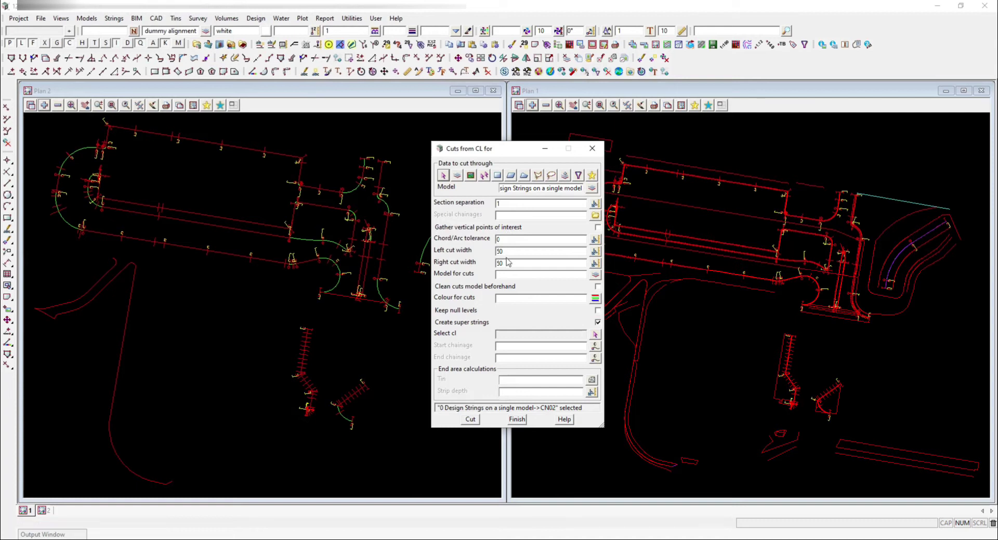
{"action": "double_click", "coordinate": [506, 250]}
{"action": "type", "text": "10"}
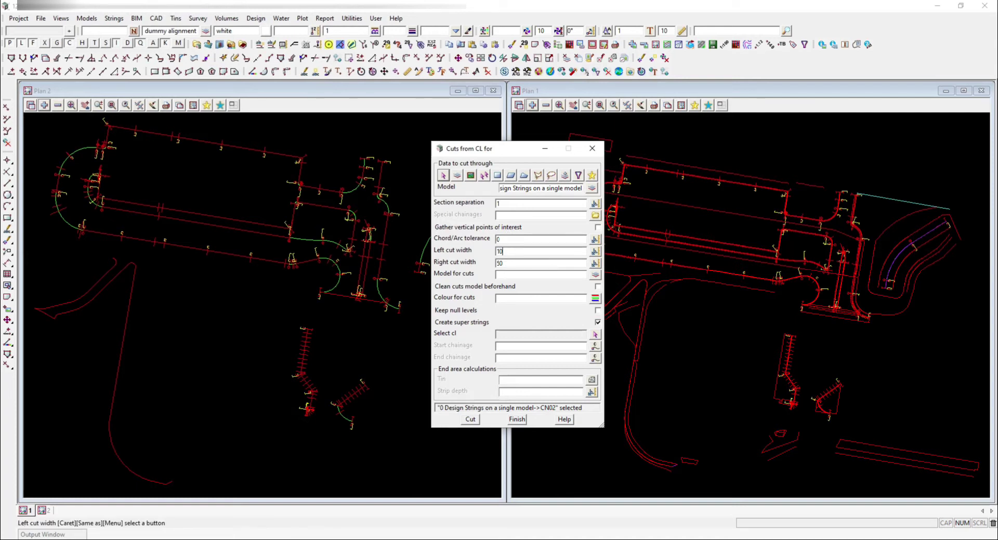
{"action": "type", "text": "0"}
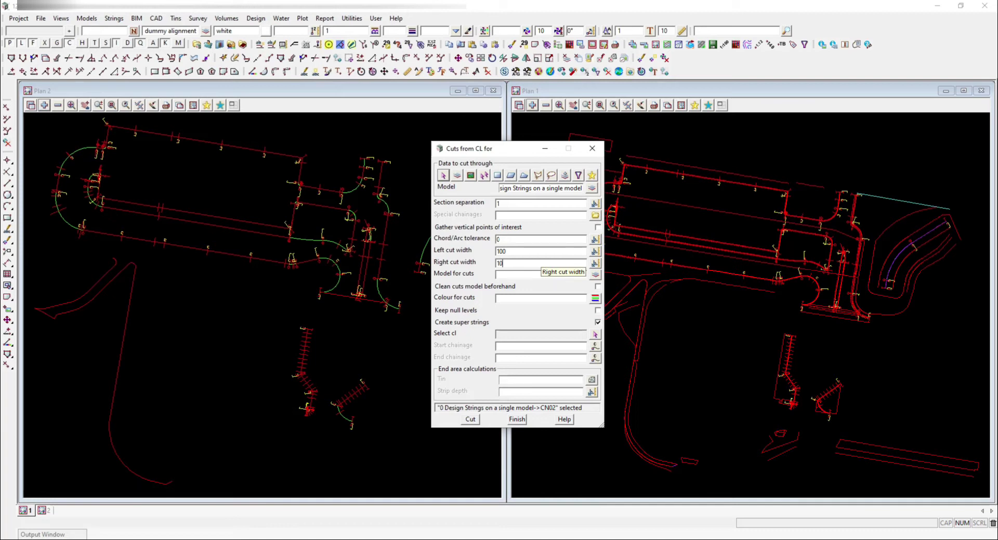
{"action": "left_click", "coordinate": [553, 273]}
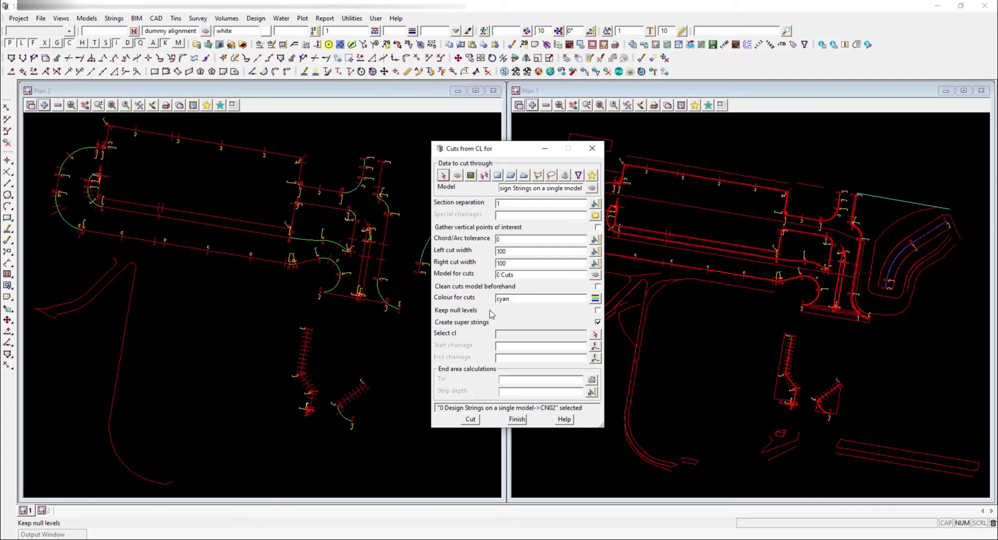
Step: Select alignment MK10 from recd B20058 10 MOD 10 ALIGNMENTS as the centreline and generate the cuts
{"action": "left_click", "coordinate": [595, 334]}
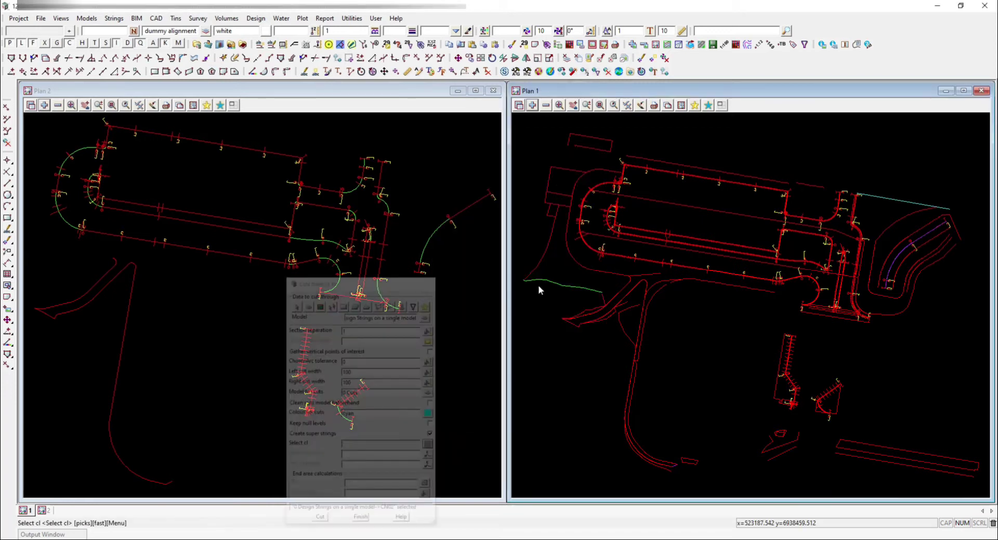
{"action": "left_click", "coordinate": [290, 156]}
{"action": "left_click", "coordinate": [289, 156]}
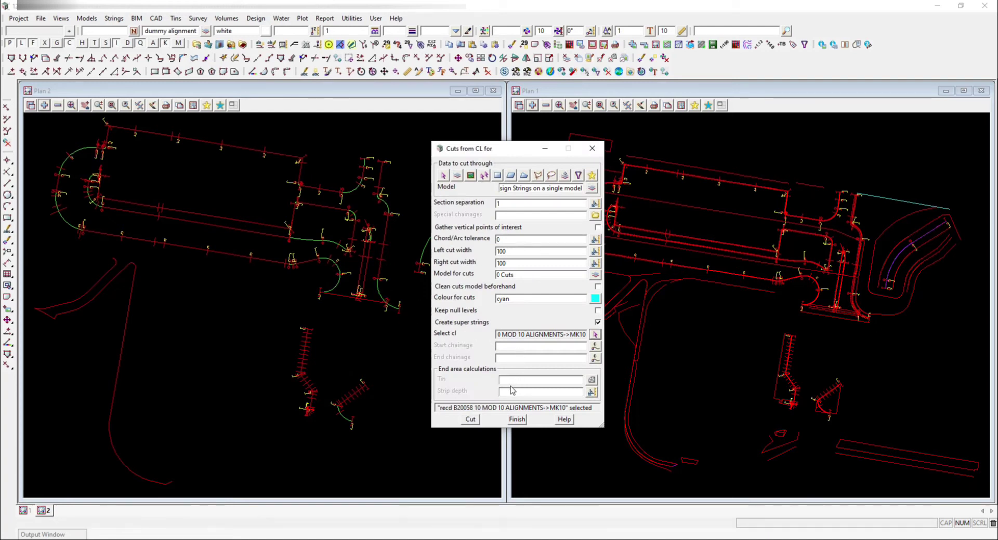
{"action": "left_click", "coordinate": [471, 420]}
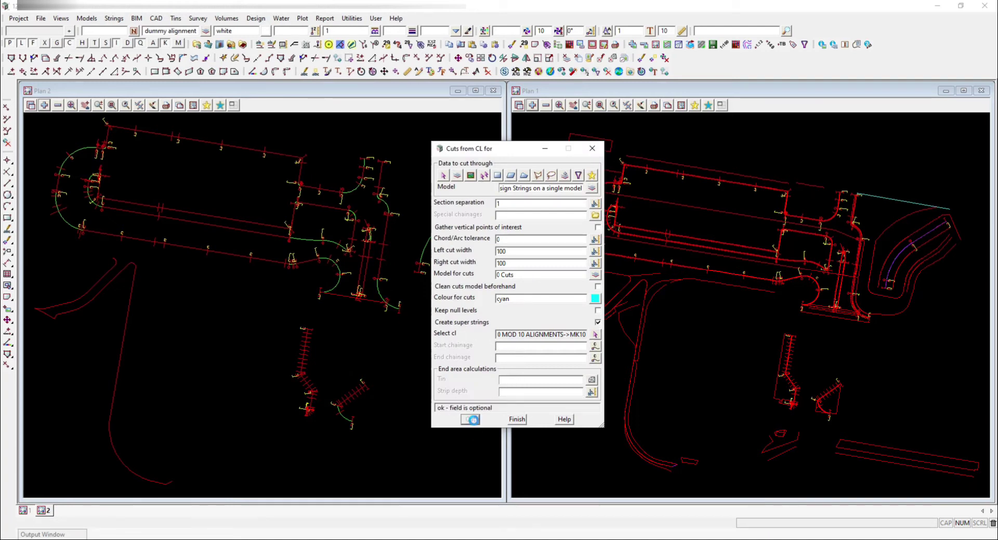
Step: Add the 0 Cuts model to Plan 2 and inspect the generated cut strings around the curve
{"action": "left_click", "coordinate": [44, 105]}
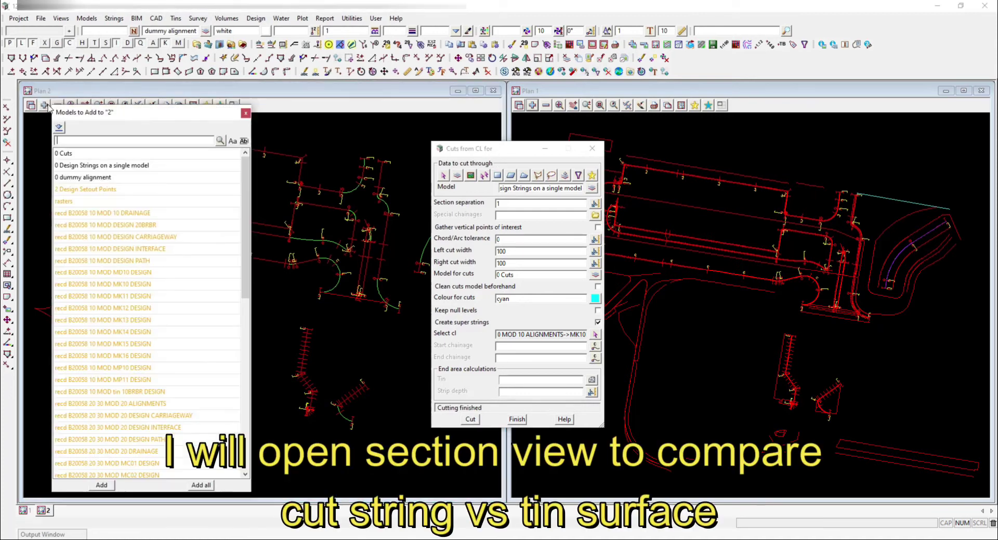
{"action": "left_click", "coordinate": [77, 155]}
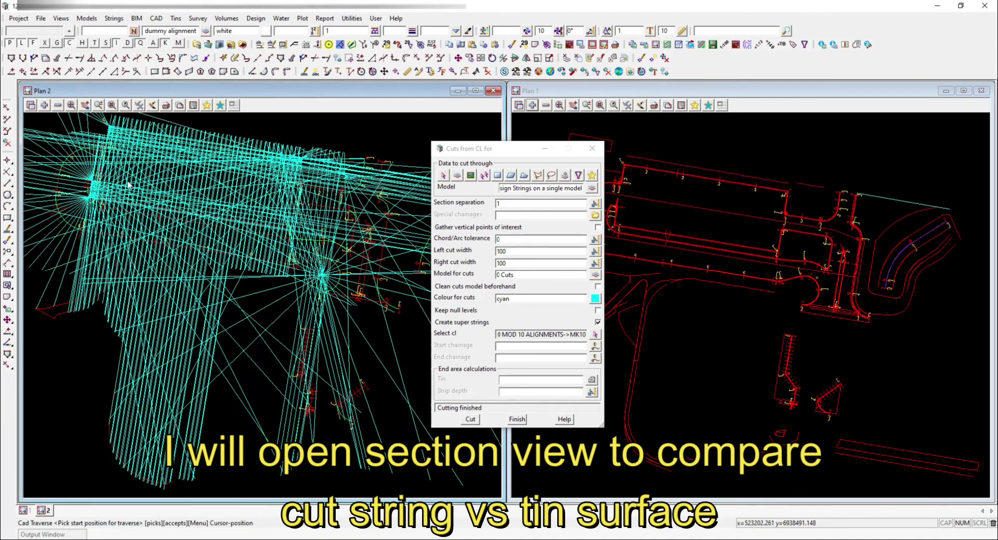
{"action": "scroll", "coordinate": [130, 185], "scroll_direction": "up", "scroll_amount": 2}
{"action": "scroll", "coordinate": [140, 214], "scroll_direction": "down", "scroll_amount": 4}
{"action": "scroll", "coordinate": [131, 222], "scroll_direction": "up", "scroll_amount": 3}
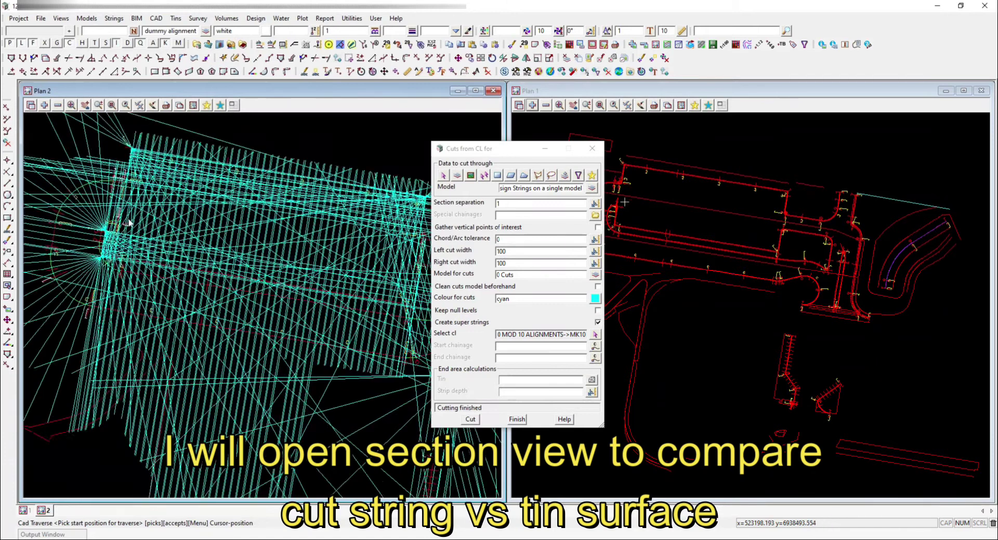
{"action": "scroll", "coordinate": [129, 222], "scroll_direction": "up", "scroll_amount": 2}
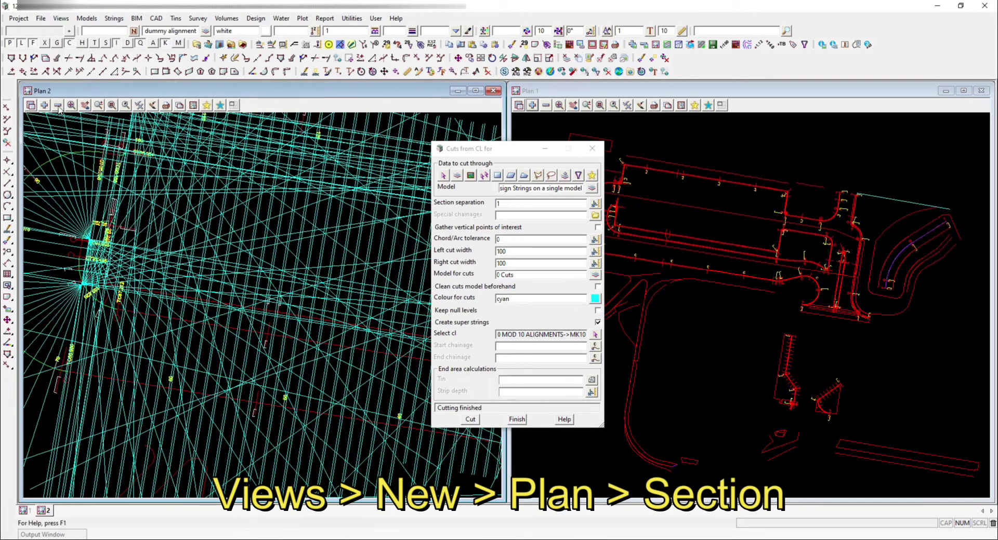
Step: Create a new section view and place it over Plan 1, beside Plan 2
{"action": "left_click", "coordinate": [61, 18]}
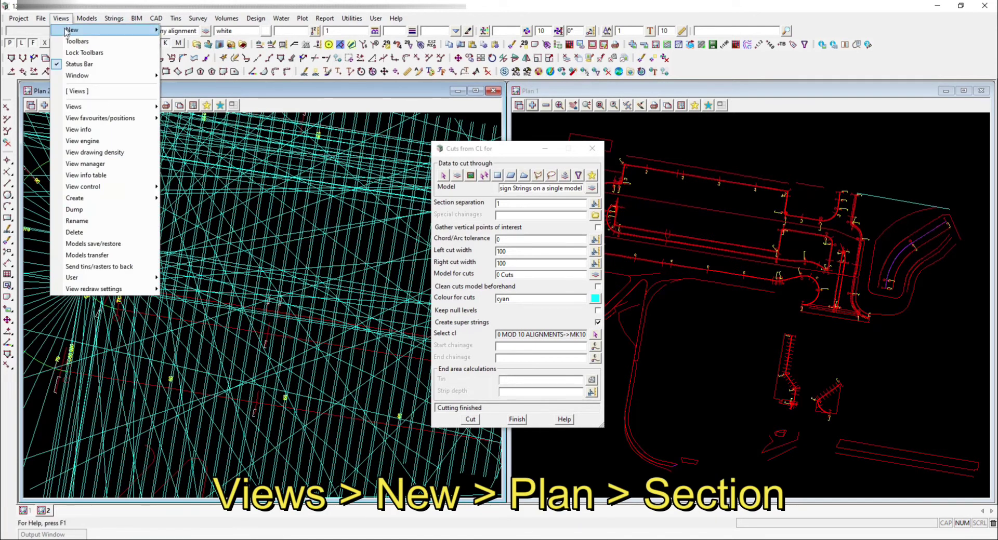
{"action": "mouse_move", "coordinate": [68, 30]}
{"action": "left_click", "coordinate": [179, 54]}
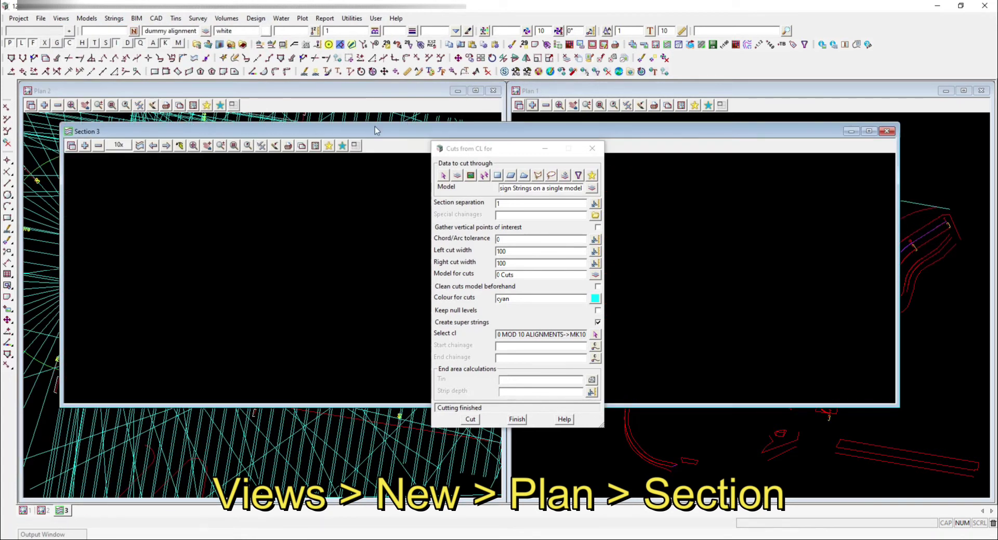
{"action": "left_click_drag", "start_coordinate": [376, 130], "coordinate": [362, 159]}
{"action": "left_click_drag", "start_coordinate": [417, 199], "coordinate": [417, 199]}
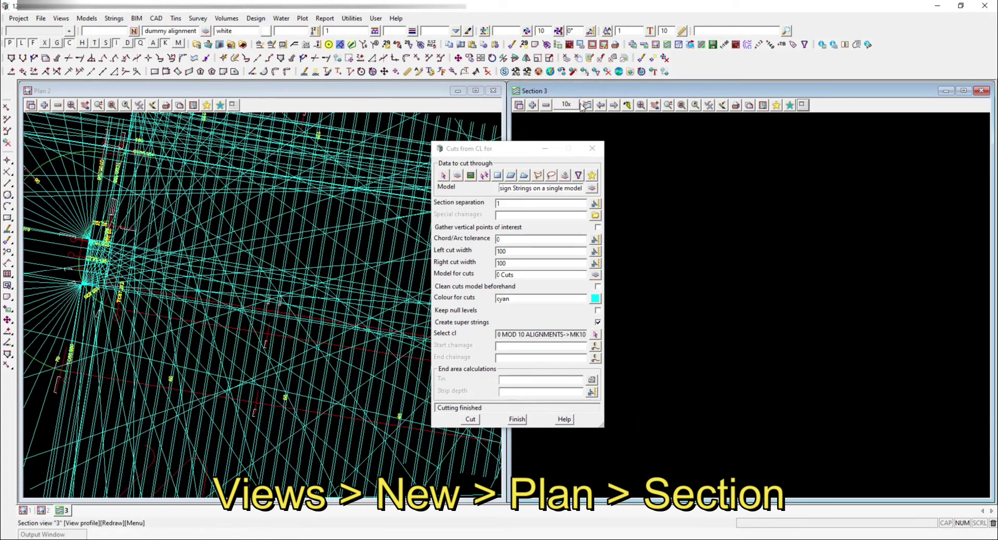
Step: Add the model recd B20058 10 MOD tin 10BRBR DESIGN to Section 3 and set its vertical exaggeration to 2x
{"action": "left_click", "coordinate": [531, 106]}
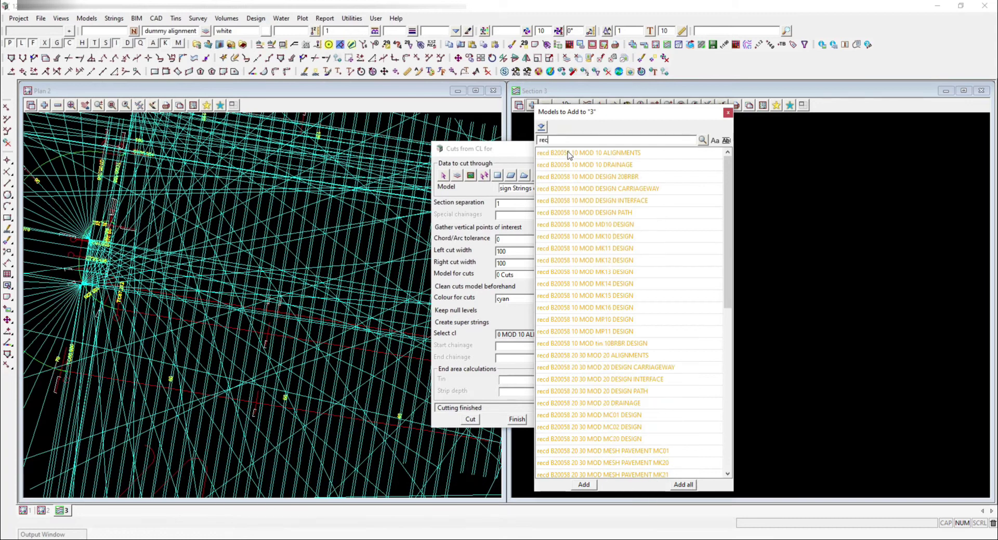
{"action": "left_click", "coordinate": [603, 345]}
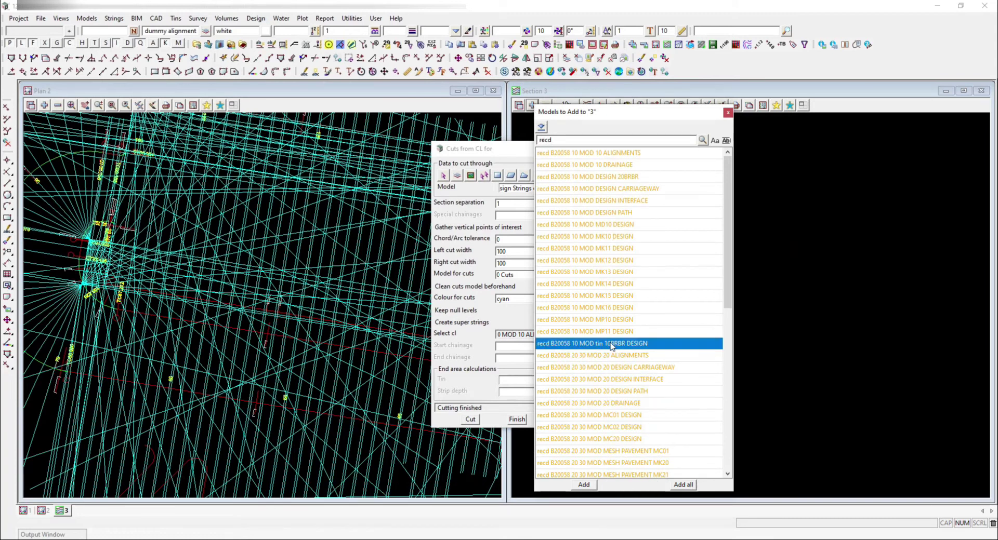
{"action": "left_click", "coordinate": [583, 485]}
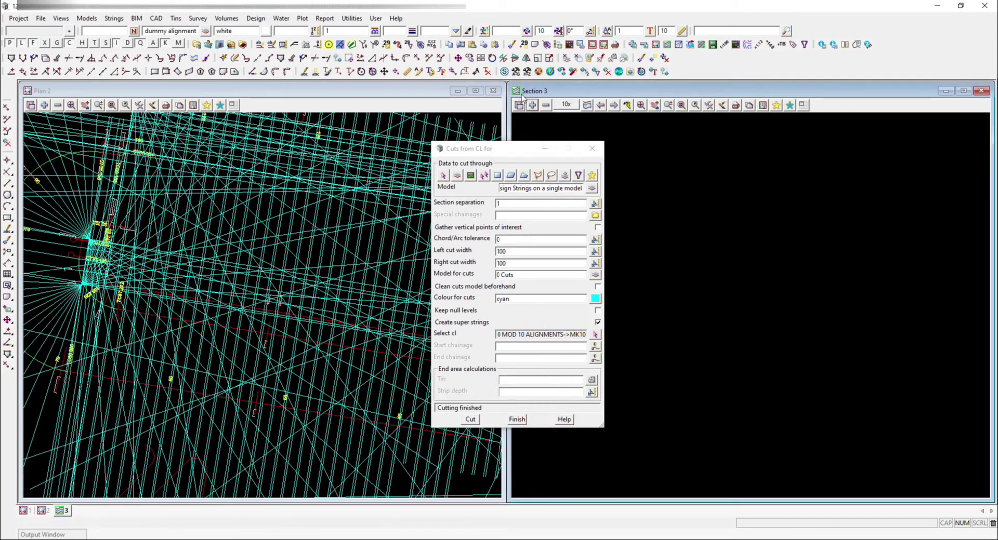
{"action": "left_click", "coordinate": [566, 105]}
{"action": "left_click", "coordinate": [572, 162]}
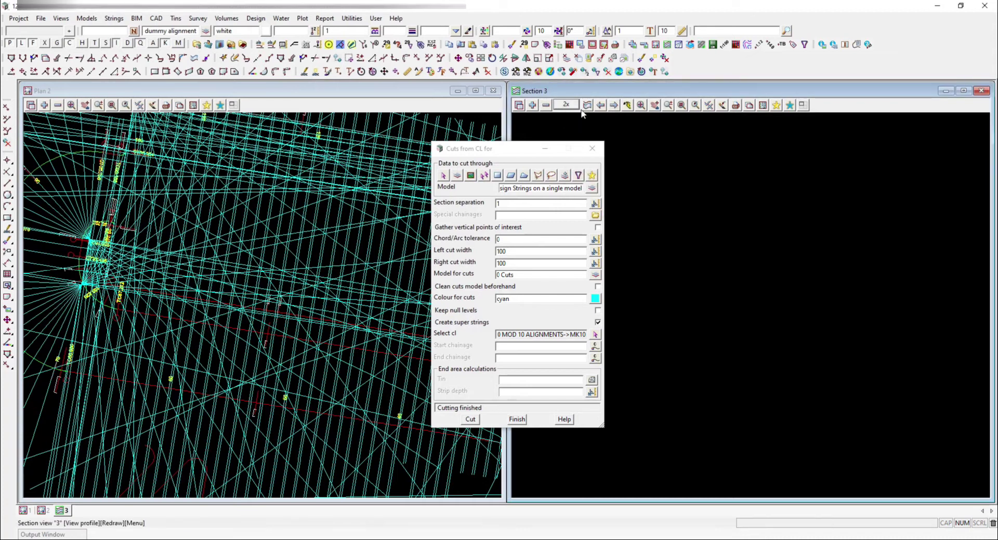
Step: Profile one of the cyan cut strings radiating from the curve in Plan 2, using the One string option for Section 3
{"action": "left_click", "coordinate": [588, 105]}
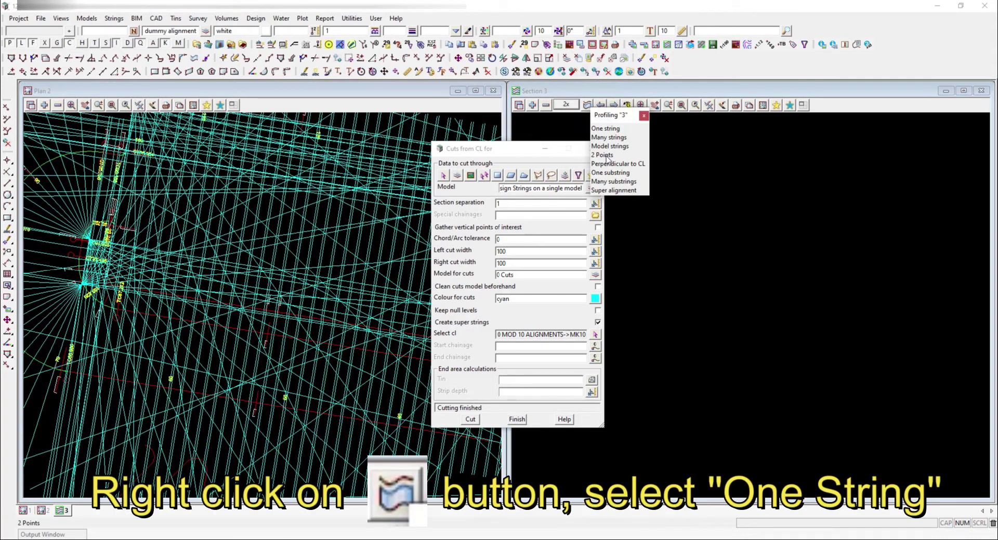
{"action": "left_click", "coordinate": [606, 129]}
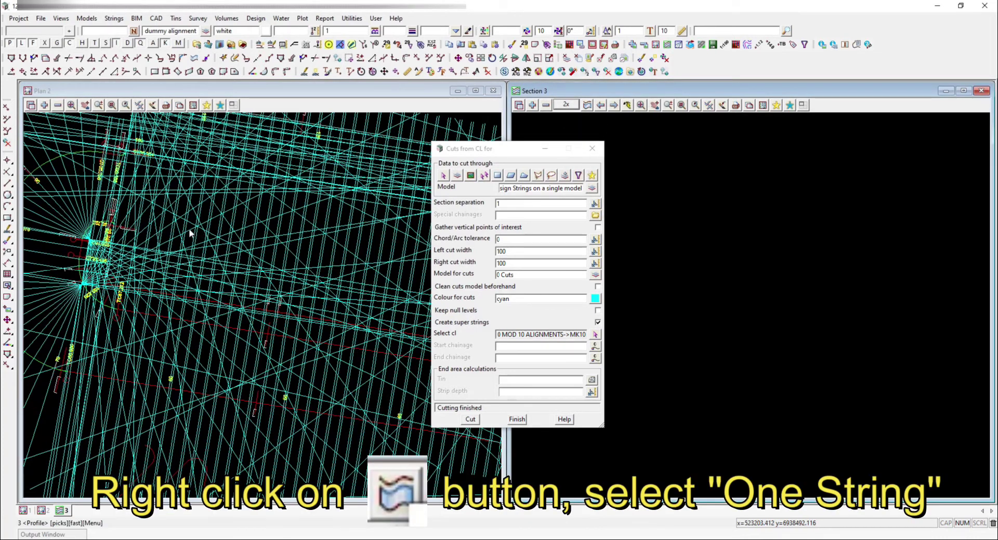
{"action": "left_click", "coordinate": [73, 171]}
{"action": "middle_click", "coordinate": [72, 170]}
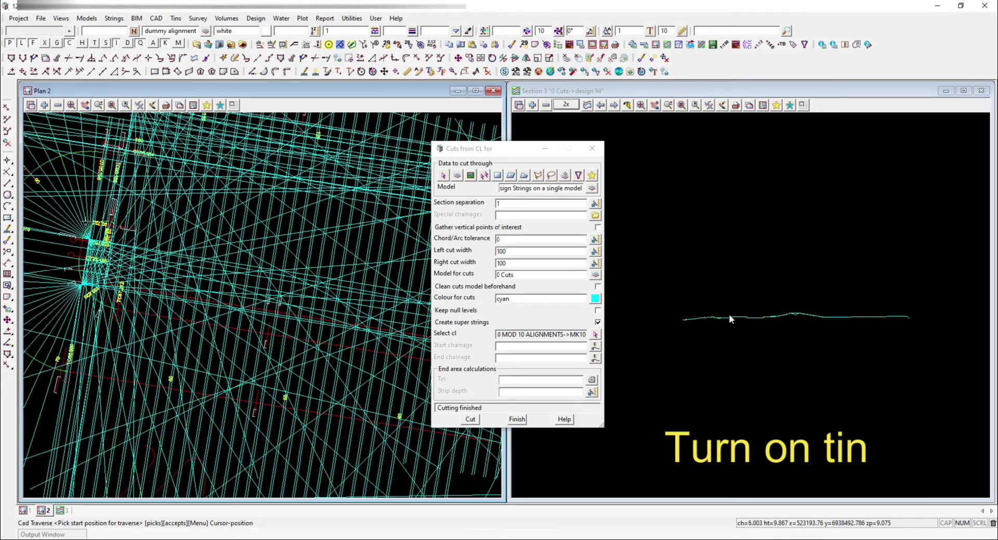
Step: Examine the profile in Section 3 to compare the cyan cut string with the green tin surface
{"action": "scroll", "coordinate": [725, 313], "scroll_direction": "up", "scroll_amount": 5}
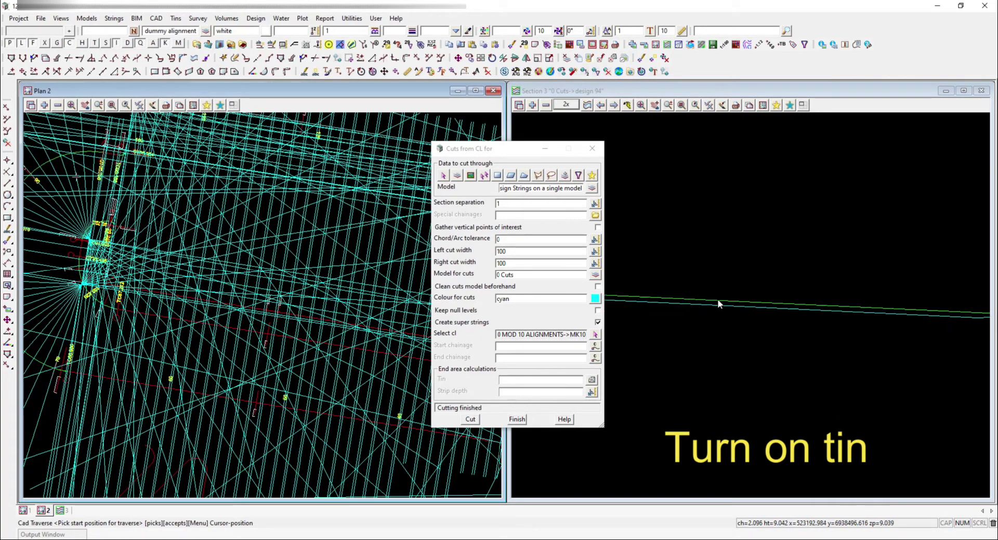
{"action": "scroll", "coordinate": [752, 305], "scroll_direction": "down", "scroll_amount": 4}
{"action": "scroll", "coordinate": [701, 305], "scroll_direction": "up", "scroll_amount": 4}
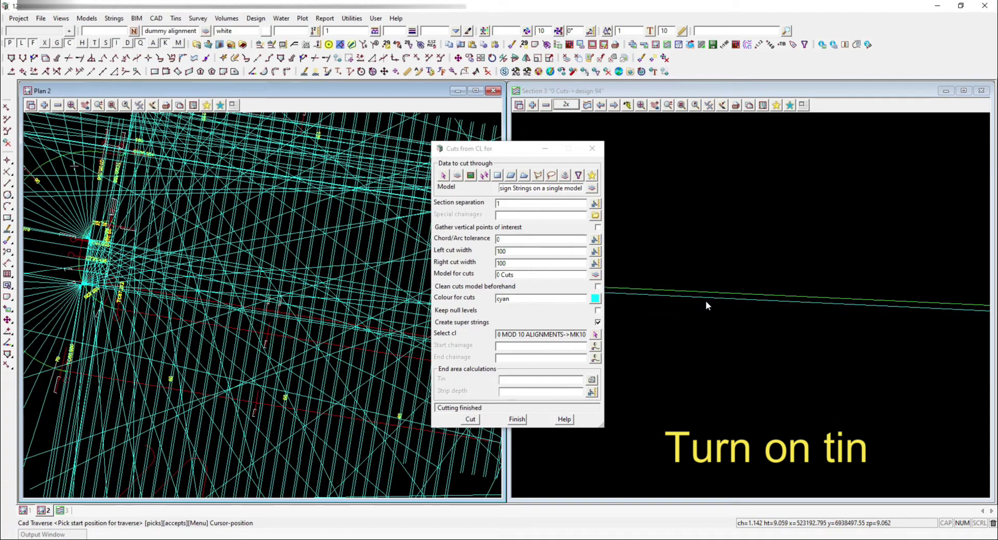
{"action": "scroll", "coordinate": [786, 303], "scroll_direction": "down", "scroll_amount": 3}
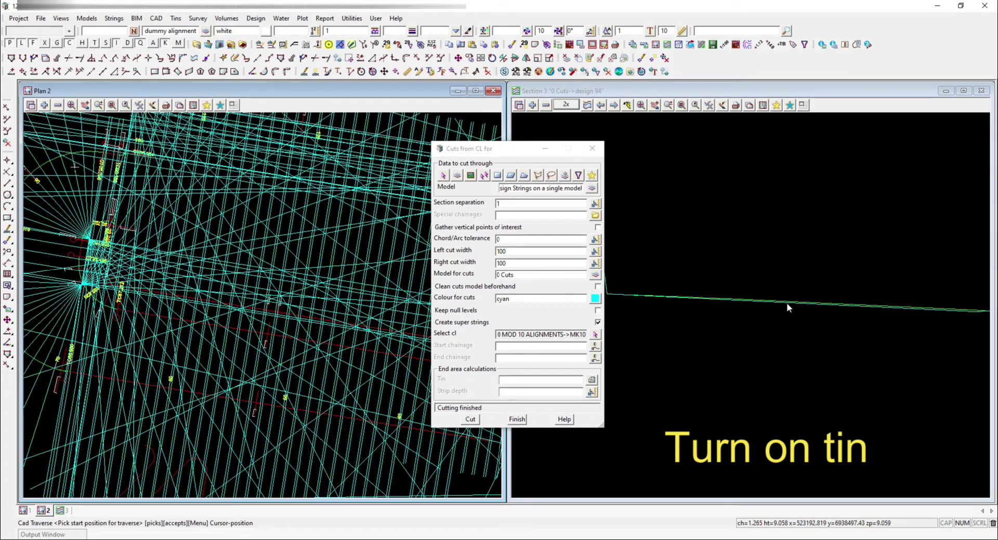
{"action": "scroll", "coordinate": [806, 302], "scroll_direction": "down", "scroll_amount": 5}
{"action": "scroll", "coordinate": [806, 296], "scroll_direction": "up", "scroll_amount": 3}
{"action": "scroll", "coordinate": [911, 272], "scroll_direction": "up", "scroll_amount": 4}
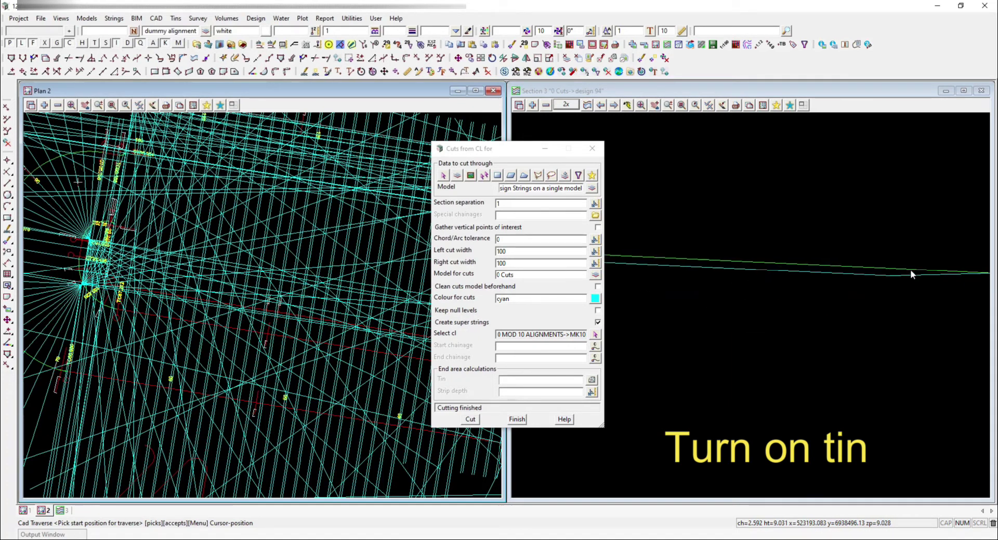
Step: Measure the bearing and distance between the cyan cut string and the green tin surface in Section 3
{"action": "left_click", "coordinate": [854, 312]}
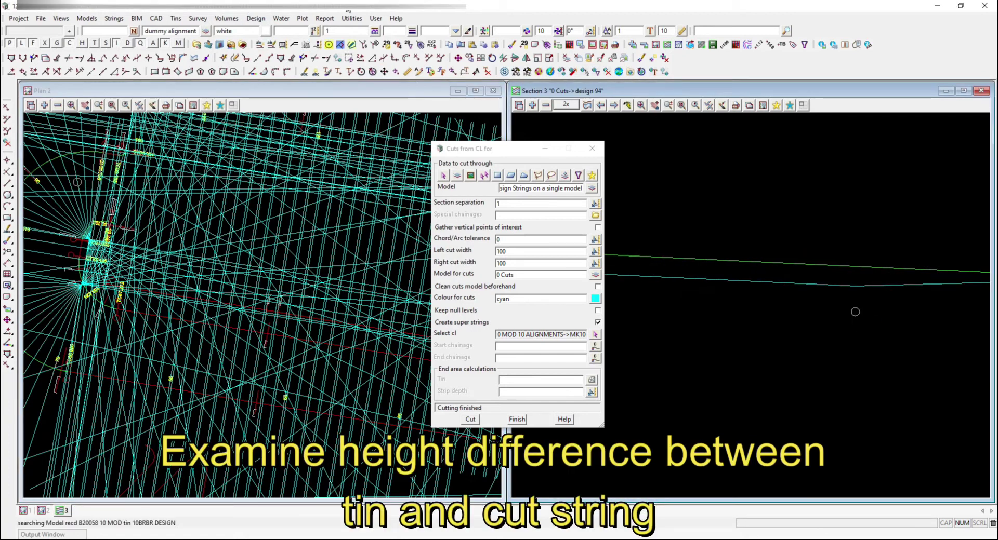
{"action": "left_click", "coordinate": [352, 18]}
{"action": "mouse_move", "coordinate": [374, 122]}
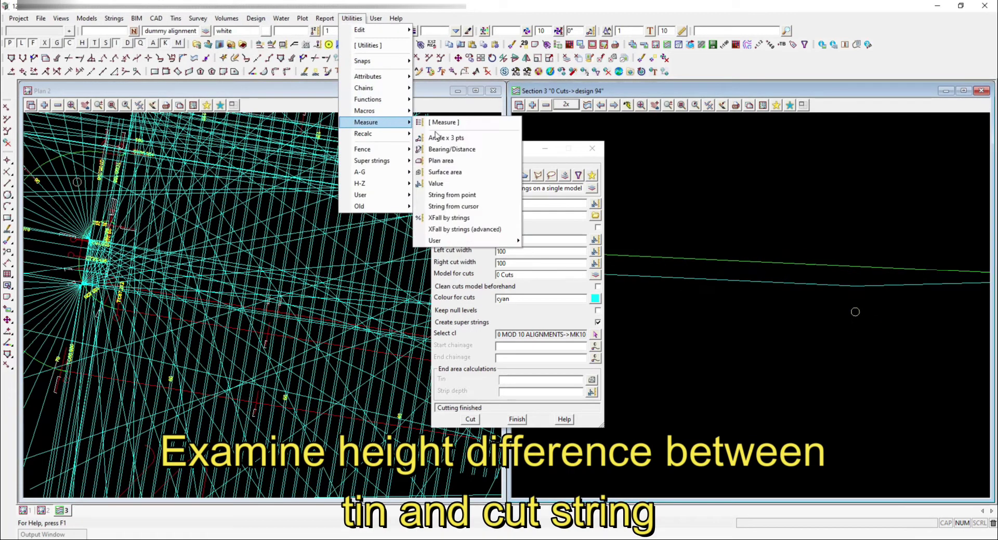
{"action": "left_click", "coordinate": [470, 150]}
{"action": "left_click", "coordinate": [850, 283]}
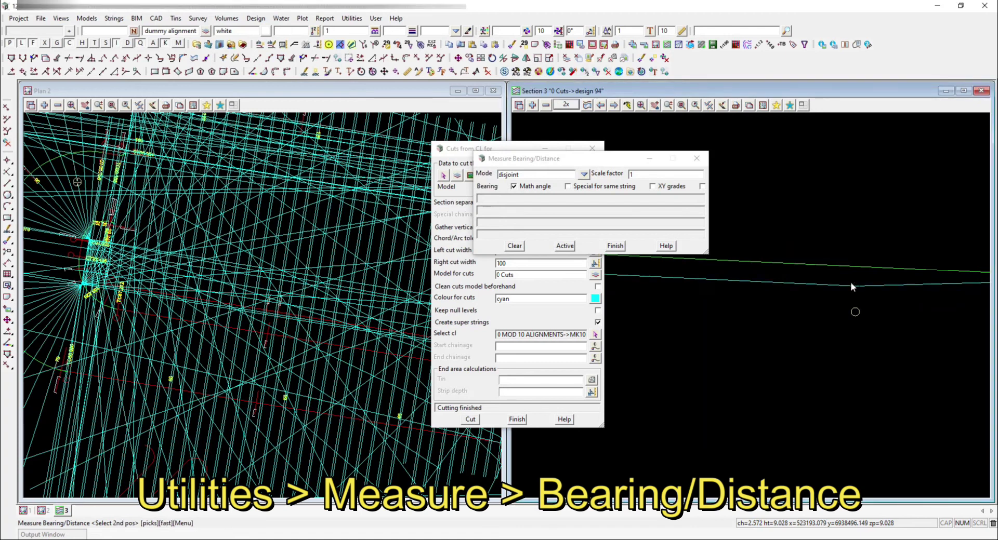
{"action": "left_click", "coordinate": [849, 271]}
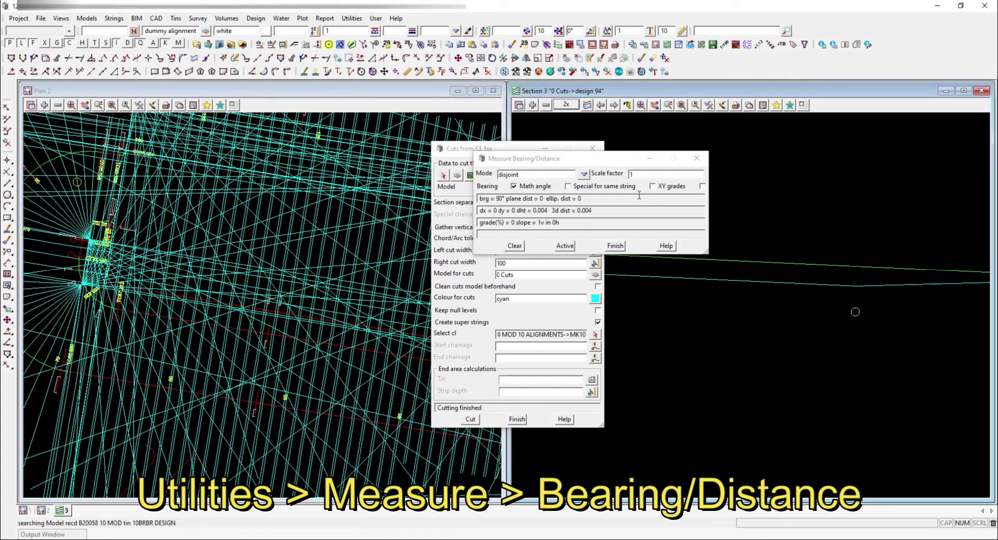
{"action": "left_click", "coordinate": [614, 246]}
Step: Set up a drape with model 0 Cuts as the data and B20058 10 MOD 10BRBR DESIGN as the tin
{"action": "left_click", "coordinate": [137, 19]}
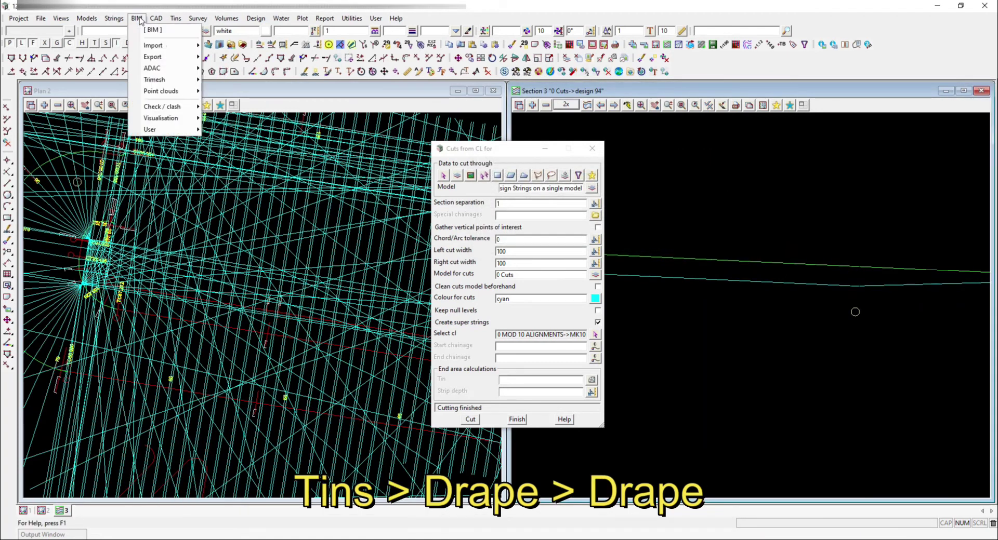
{"action": "mouse_move", "coordinate": [176, 18]}
{"action": "mouse_move", "coordinate": [194, 148]}
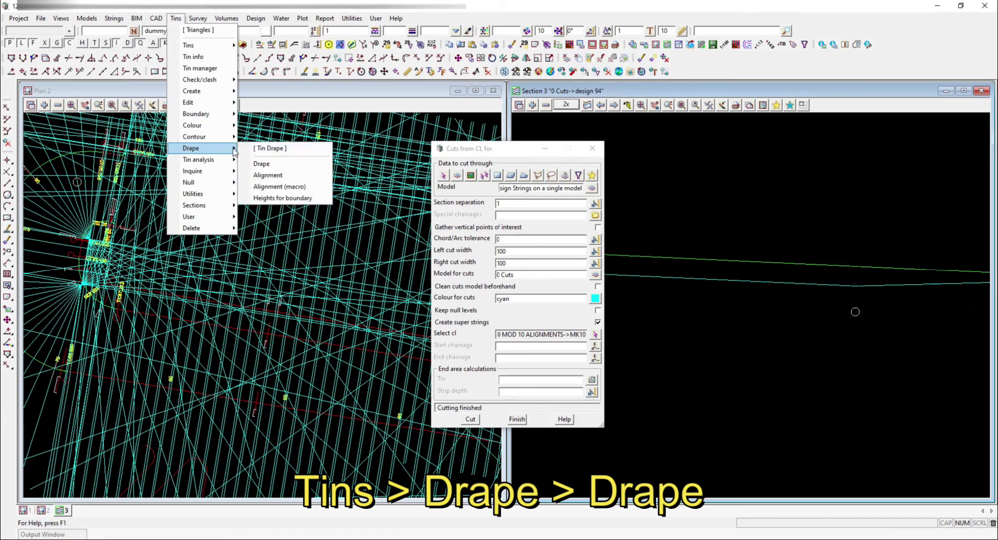
{"action": "left_click", "coordinate": [271, 167]}
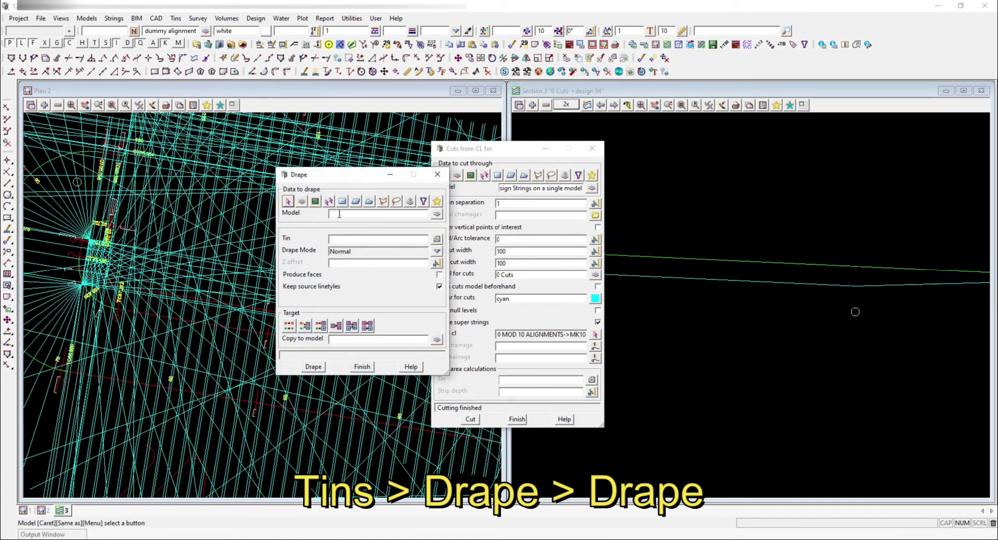
{"action": "middle_click", "coordinate": [337, 213]}
{"action": "left_click", "coordinate": [272, 230]}
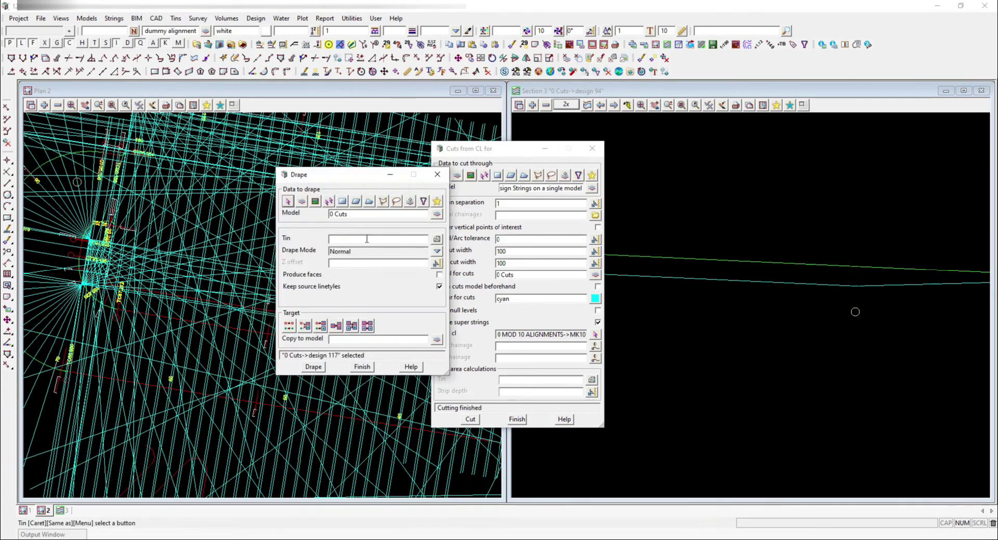
{"action": "left_click", "coordinate": [433, 240]}
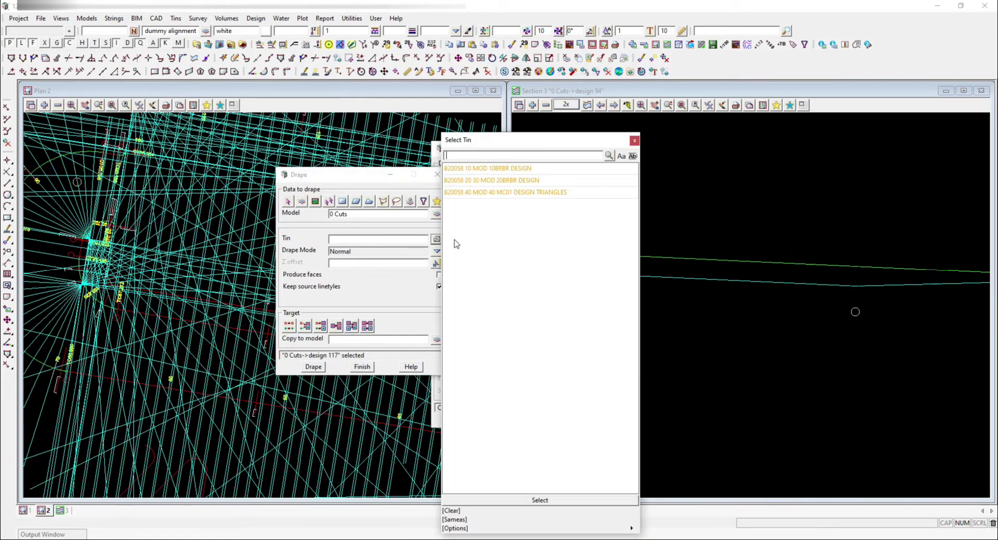
{"action": "left_click", "coordinate": [499, 169]}
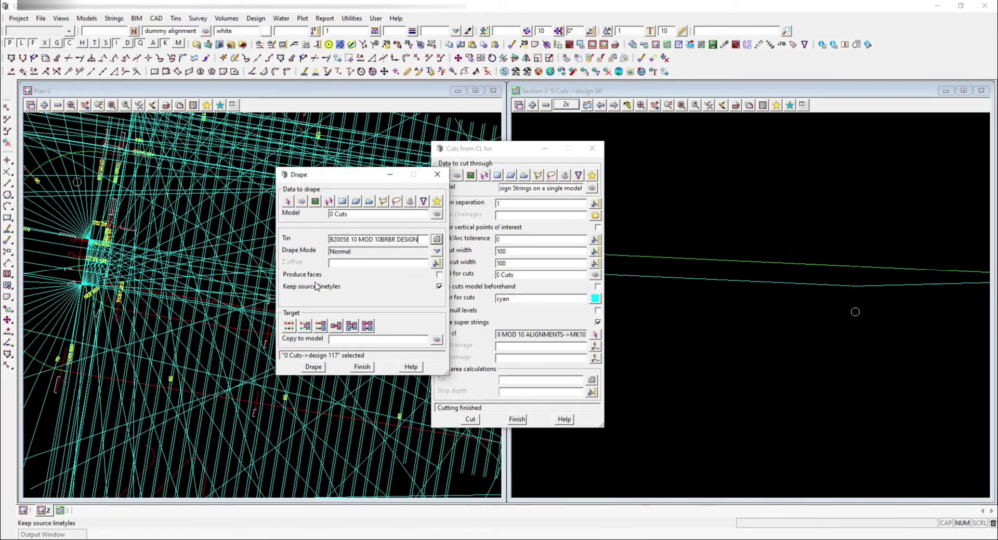
Step: Drape the cuts in Normal mode, with replacing the existing data as the target
{"action": "left_click", "coordinate": [288, 326]}
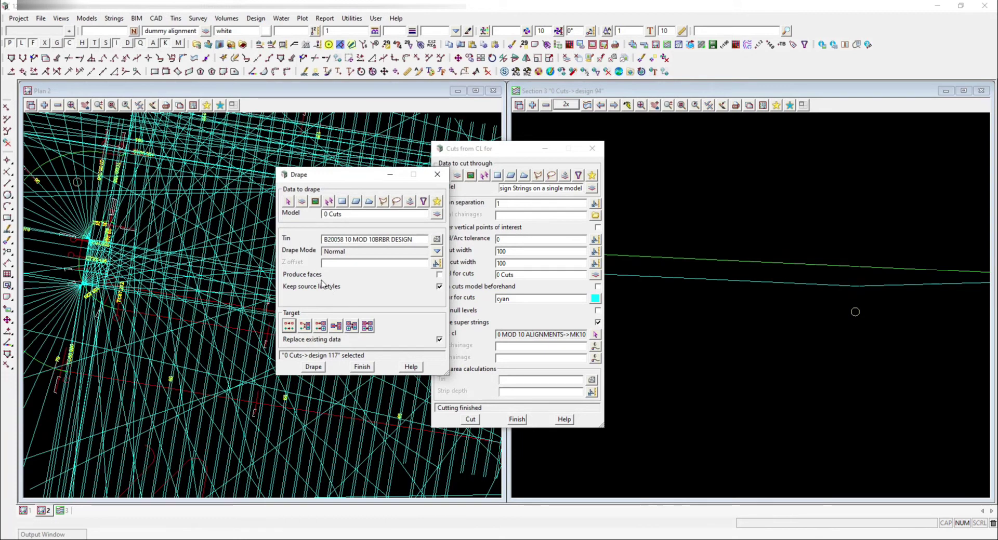
{"action": "left_click", "coordinate": [437, 251]}
{"action": "left_click", "coordinate": [489, 260]}
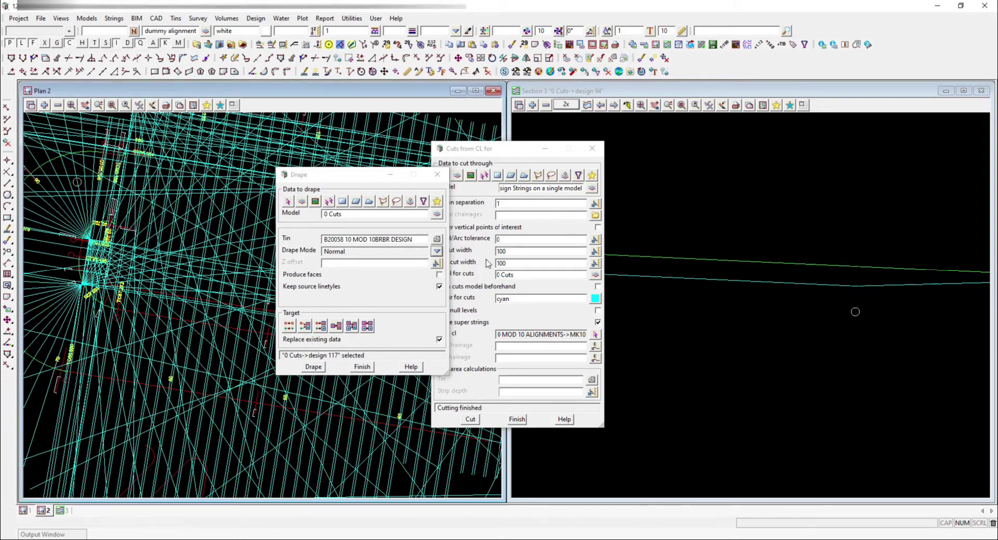
{"action": "left_click", "coordinate": [310, 368]}
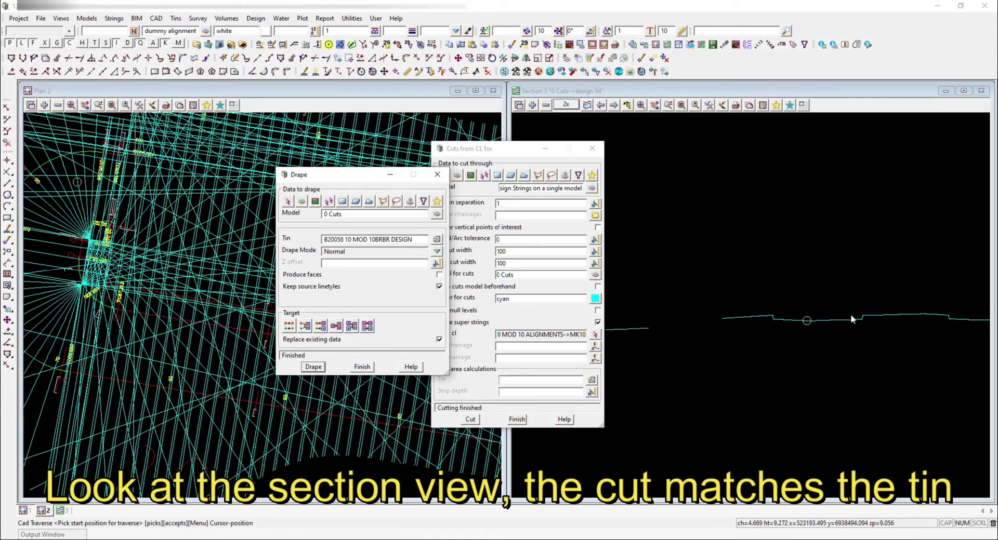
Step: Inspect the draped cuts in Section 3 and Plan 2, and close the Drape dialog
{"action": "scroll", "coordinate": [112, 258], "scroll_direction": "down", "scroll_amount": 3}
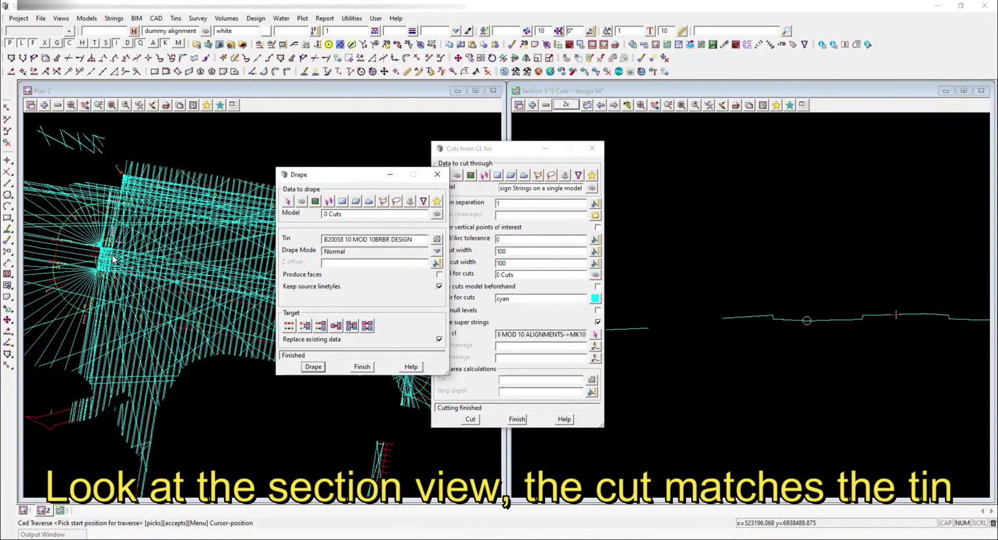
{"action": "scroll", "coordinate": [112, 258], "scroll_direction": "up", "scroll_amount": 5}
{"action": "scroll", "coordinate": [111, 254], "scroll_direction": "down", "scroll_amount": 3}
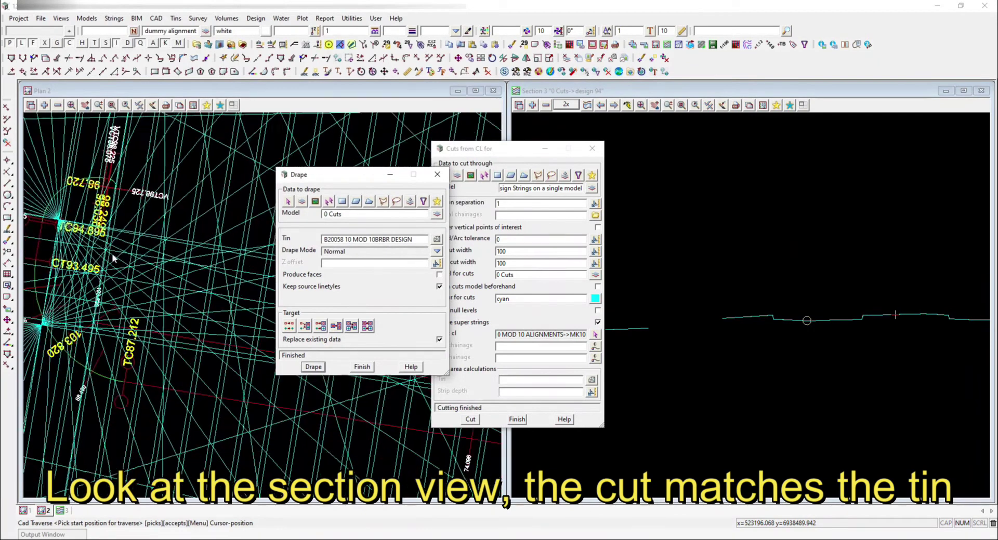
{"action": "scroll", "coordinate": [112, 260], "scroll_direction": "down", "scroll_amount": 3}
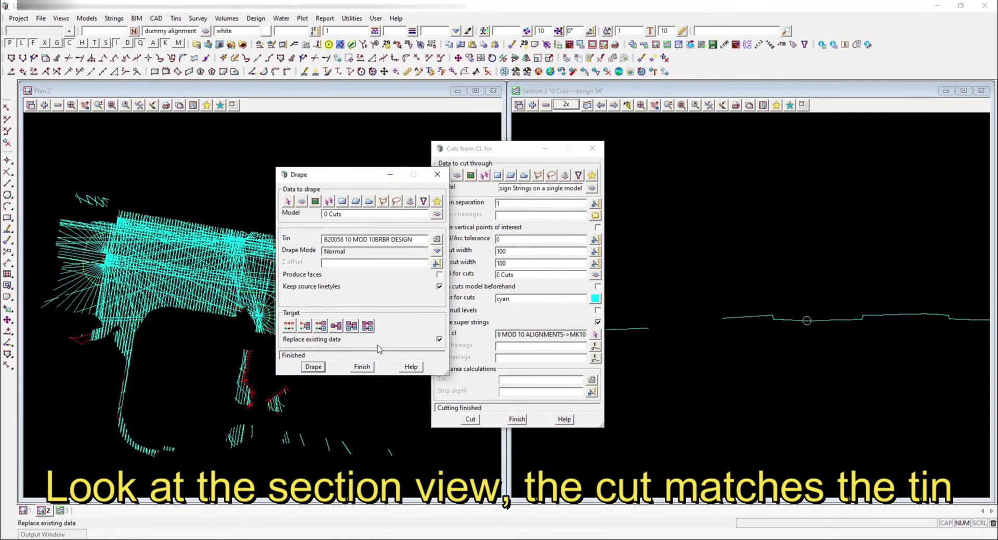
{"action": "left_click", "coordinate": [362, 367]}
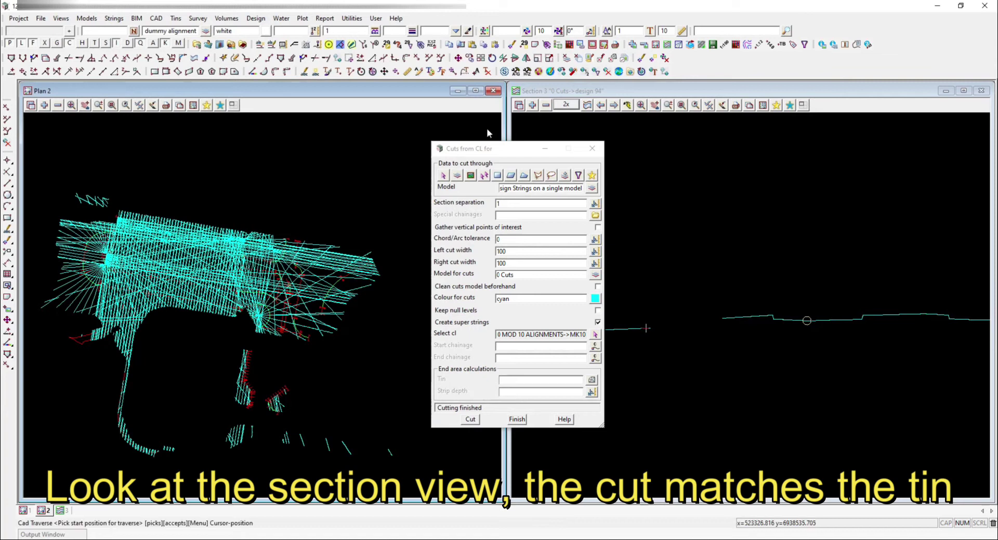
Step: Draw a traverse line above the cuts in Plan 2 in the model 0 dummy alignment
{"action": "left_click_drag", "start_coordinate": [488, 149], "coordinate": [857, 158]}
{"action": "scroll", "coordinate": [75, 185], "scroll_direction": "up", "scroll_amount": 3}
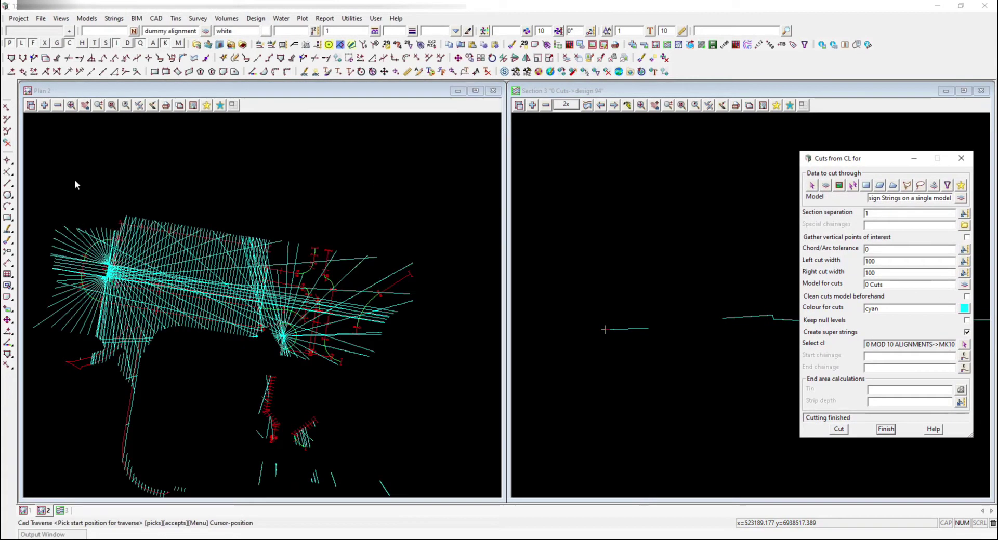
{"action": "left_click", "coordinate": [113, 18]}
{"action": "left_click", "coordinate": [128, 81]}
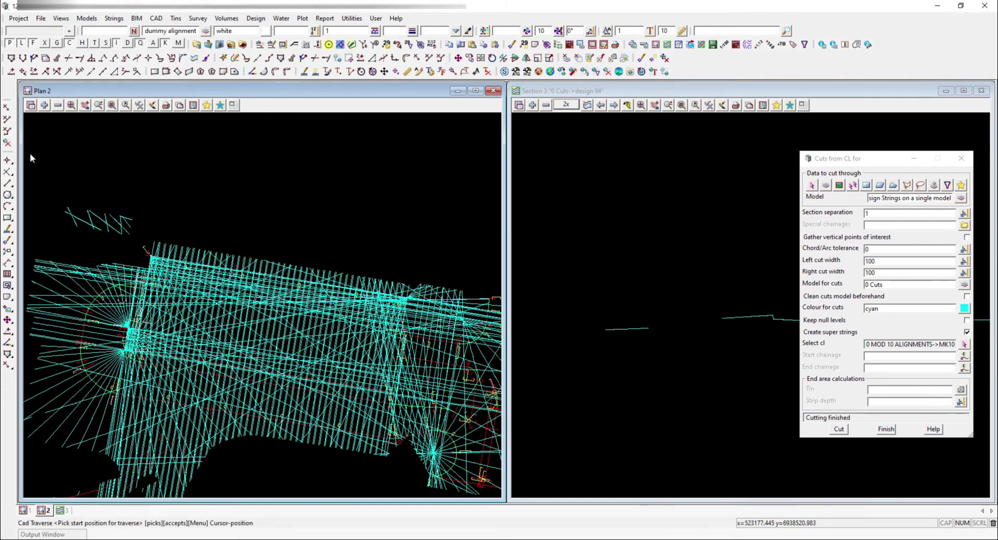
{"action": "left_click", "coordinate": [9, 183]}
{"action": "left_click", "coordinate": [70, 185]}
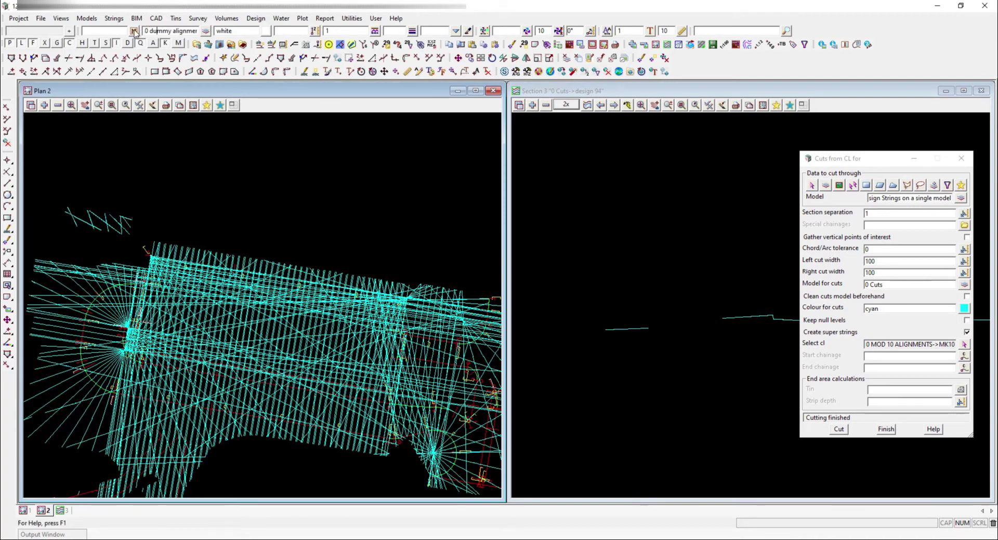
{"action": "scroll", "coordinate": [248, 237], "scroll_direction": "down", "scroll_amount": 2}
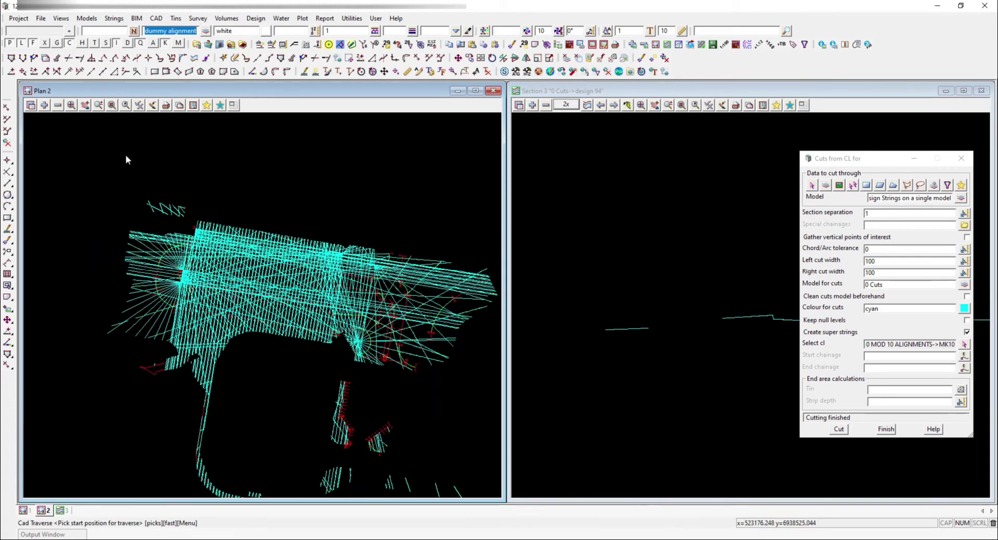
{"action": "left_click", "coordinate": [120, 177]}
{"action": "key", "text": "Escape"}
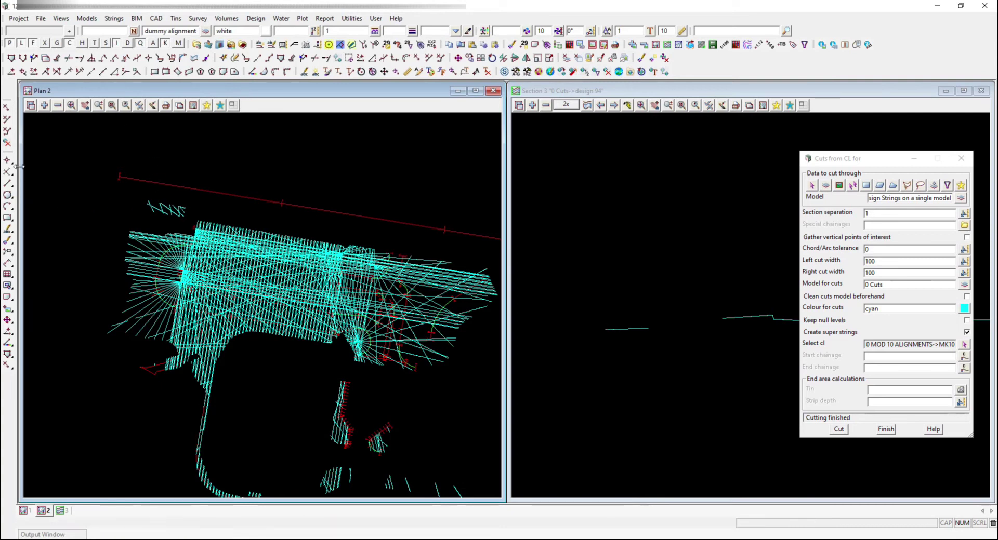
Step: Delete the traverse line drawn above the cuts in Plan 2
{"action": "left_click", "coordinate": [6, 133]}
{"action": "left_click", "coordinate": [142, 180]}
{"action": "middle_click", "coordinate": [143, 181]}
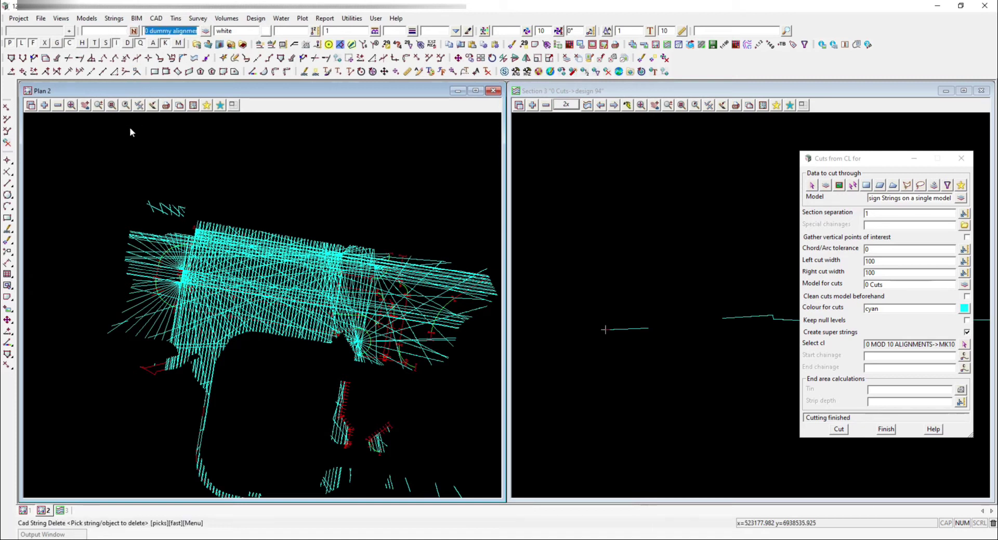
Step: Draw a traverse line above the cuts in the model 0 dummy super alignment, tangential to the long cut string design 148.854
{"action": "left_click", "coordinate": [83, 147]}
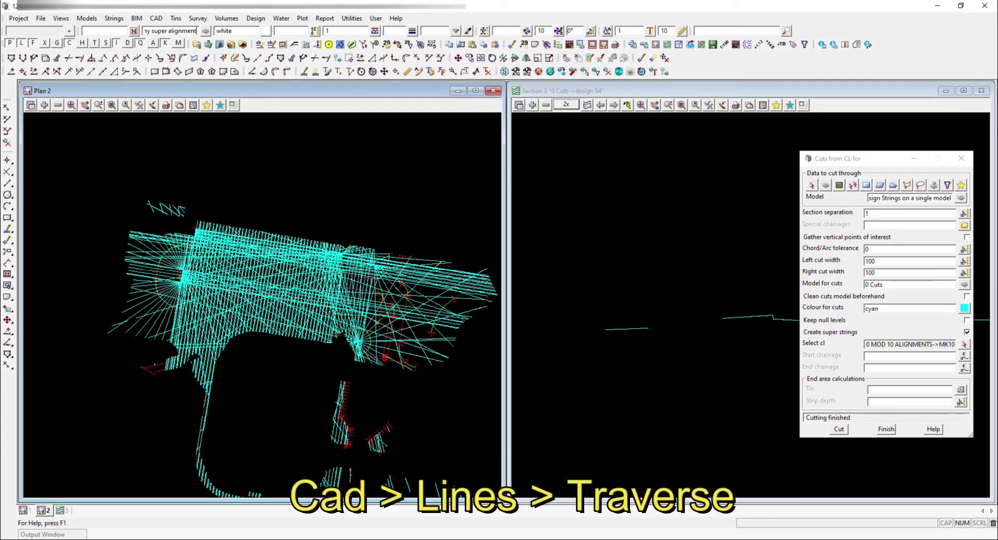
{"action": "left_click", "coordinate": [8, 186]}
{"action": "left_click", "coordinate": [68, 186]}
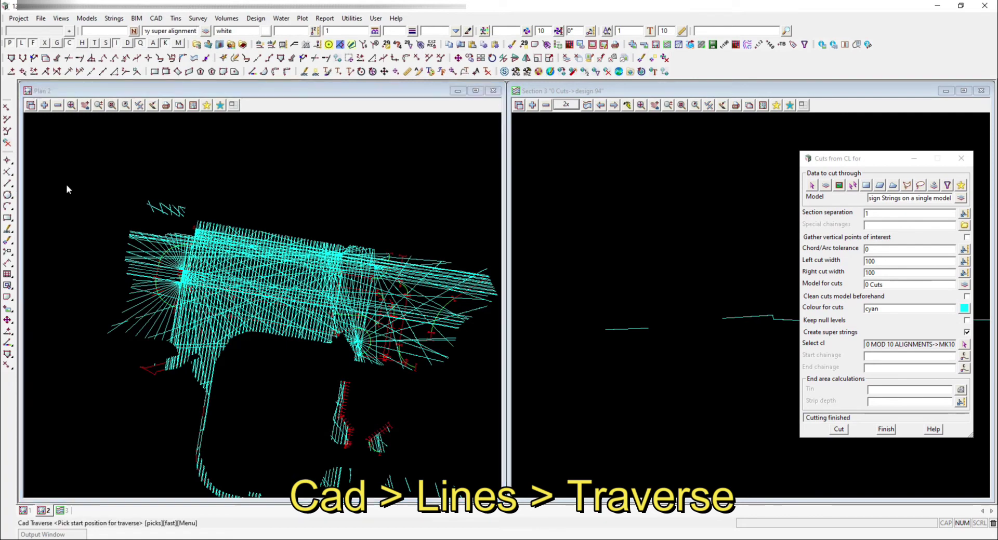
{"action": "left_click", "coordinate": [117, 151]}
{"action": "scroll", "coordinate": [243, 241], "scroll_direction": "up", "scroll_amount": 5}
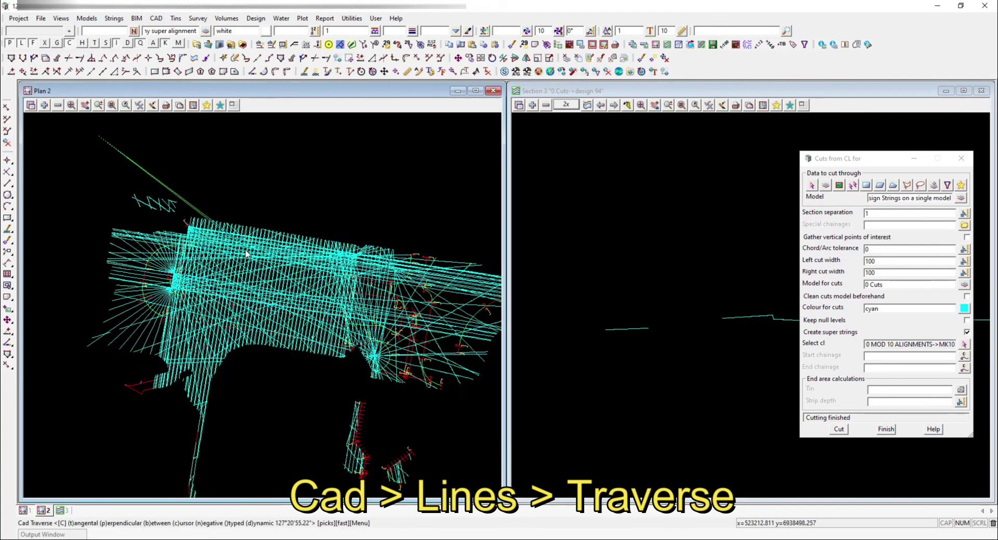
{"action": "scroll", "coordinate": [163, 179], "scroll_direction": "up", "scroll_amount": 3}
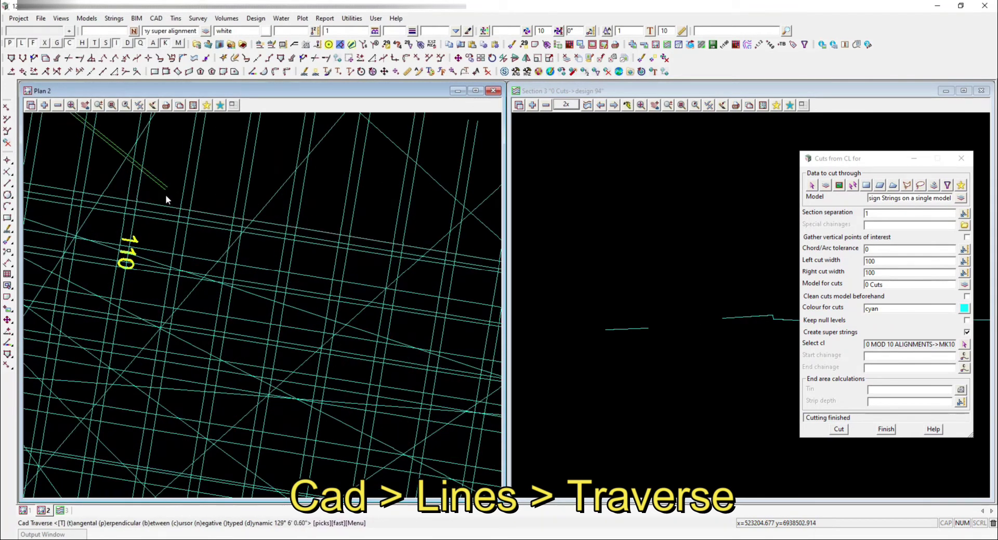
{"action": "left_click", "coordinate": [165, 201]}
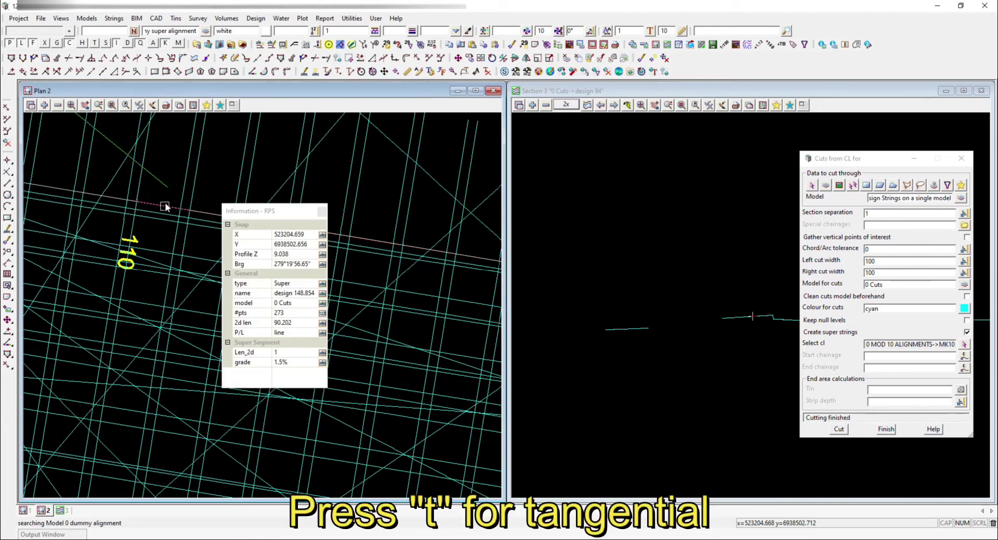
{"action": "left_click", "coordinate": [164, 201]}
{"action": "middle_click", "coordinate": [165, 202]}
{"action": "scroll", "coordinate": [214, 225], "scroll_direction": "down", "scroll_amount": 6}
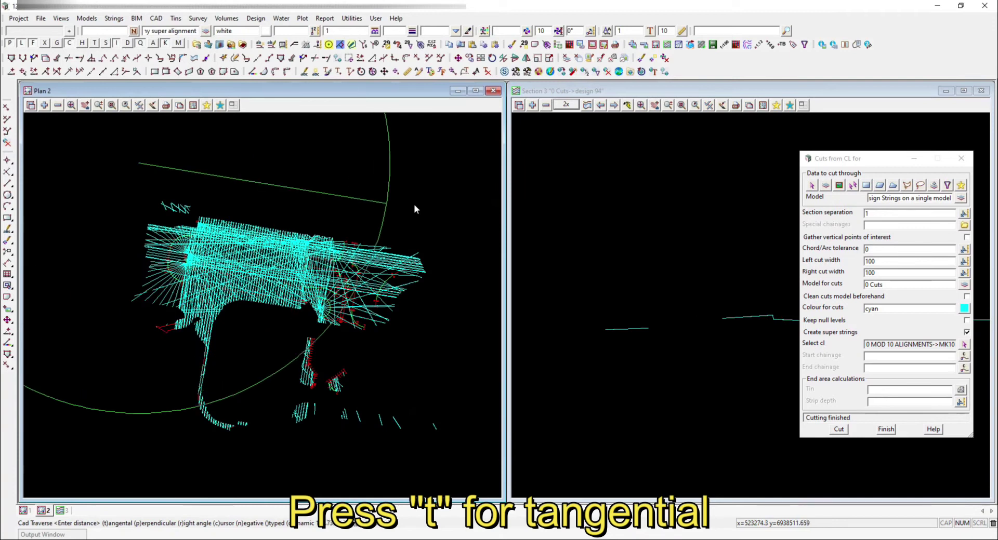
{"action": "left_click", "coordinate": [414, 203]}
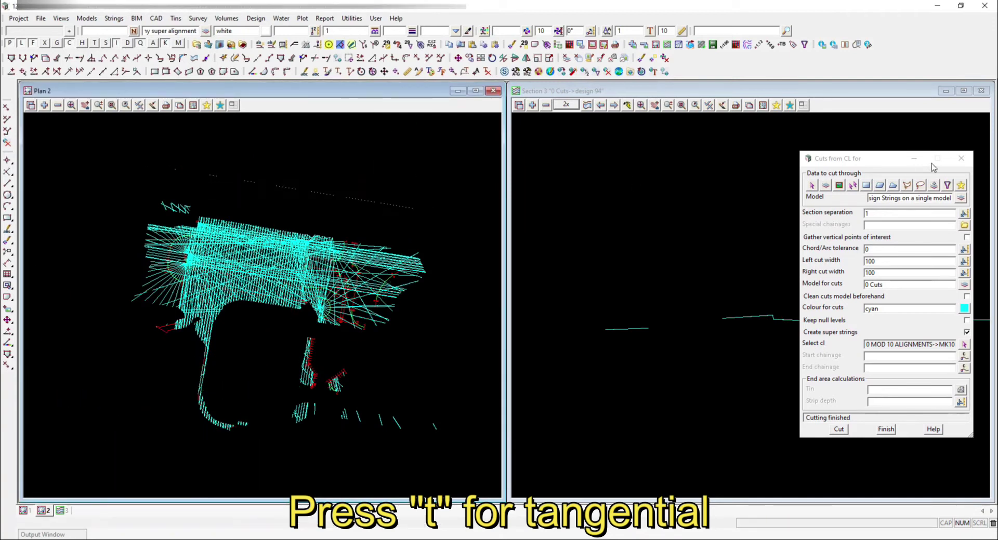
Step: Convert the traverse line in the 0 dummy super alignment model to a super alignment in IPs mode, replacing the existing data
{"action": "left_click_drag", "start_coordinate": [883, 161], "coordinate": [689, 143]}
{"action": "left_click", "coordinate": [677, 198]}
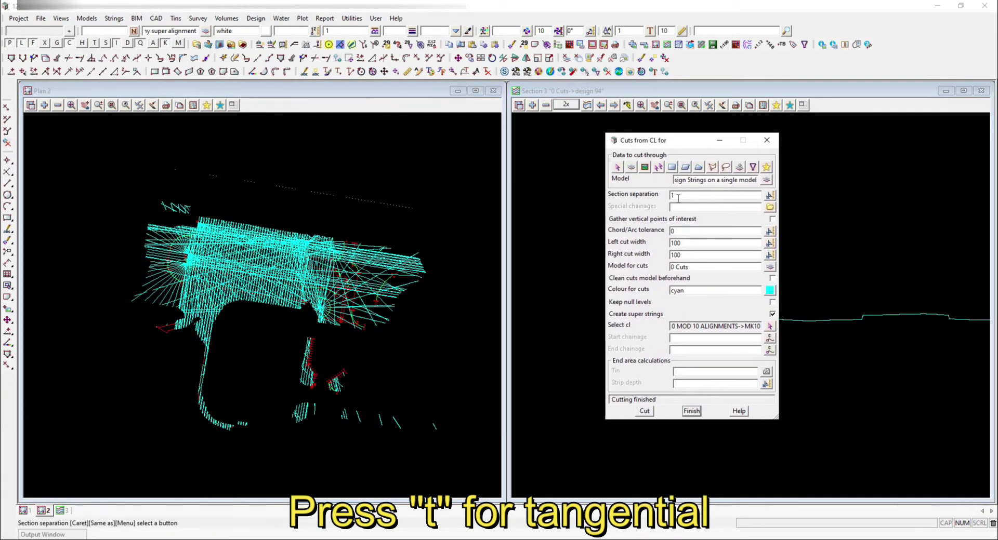
{"action": "scroll", "coordinate": [279, 200], "scroll_direction": "up", "scroll_amount": 2}
{"action": "left_click", "coordinate": [515, 72]}
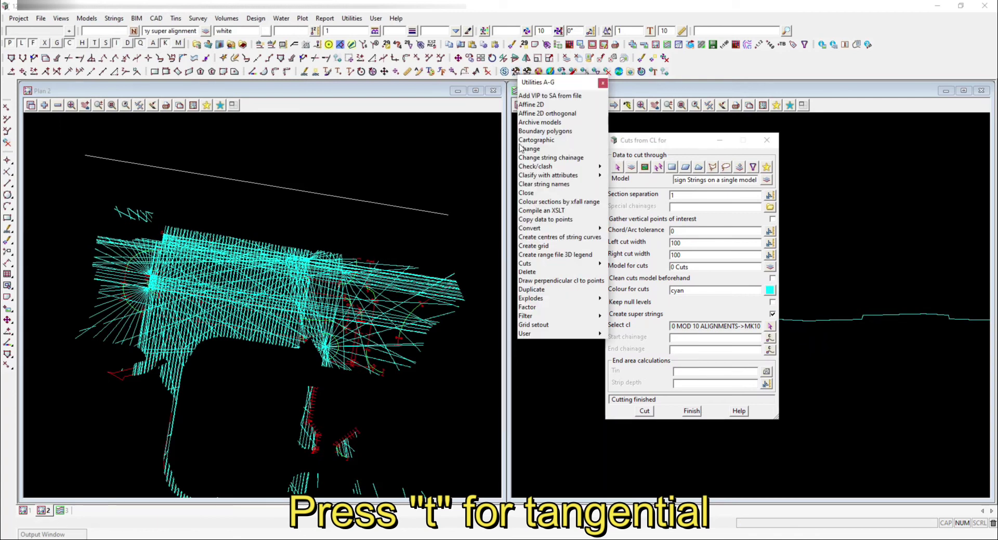
{"action": "left_click", "coordinate": [596, 229]}
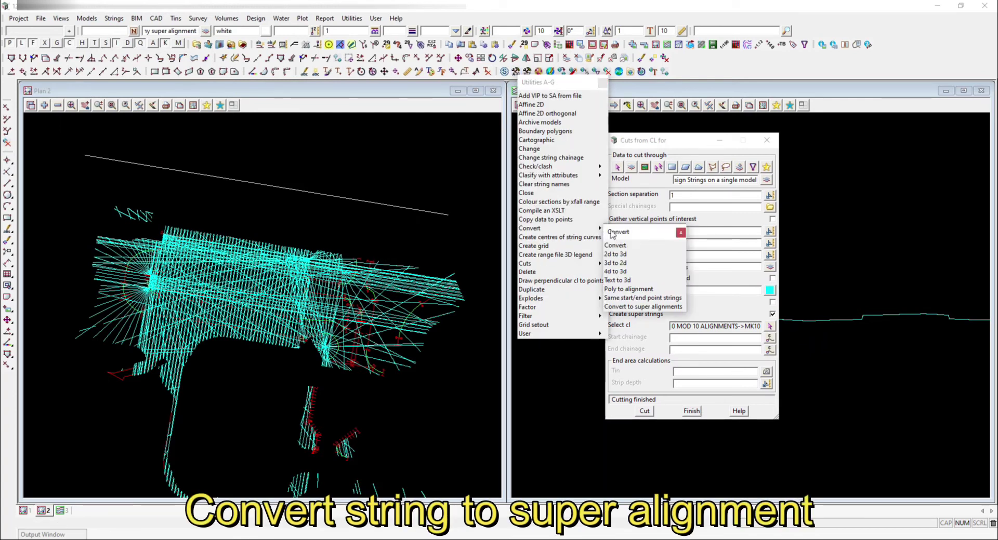
{"action": "left_click", "coordinate": [624, 306]}
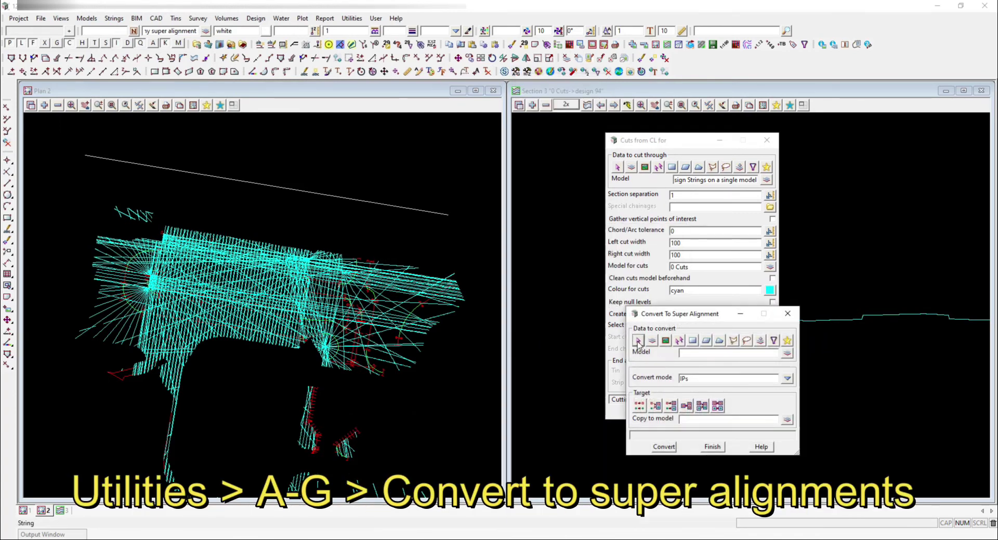
{"action": "left_click", "coordinate": [409, 207]}
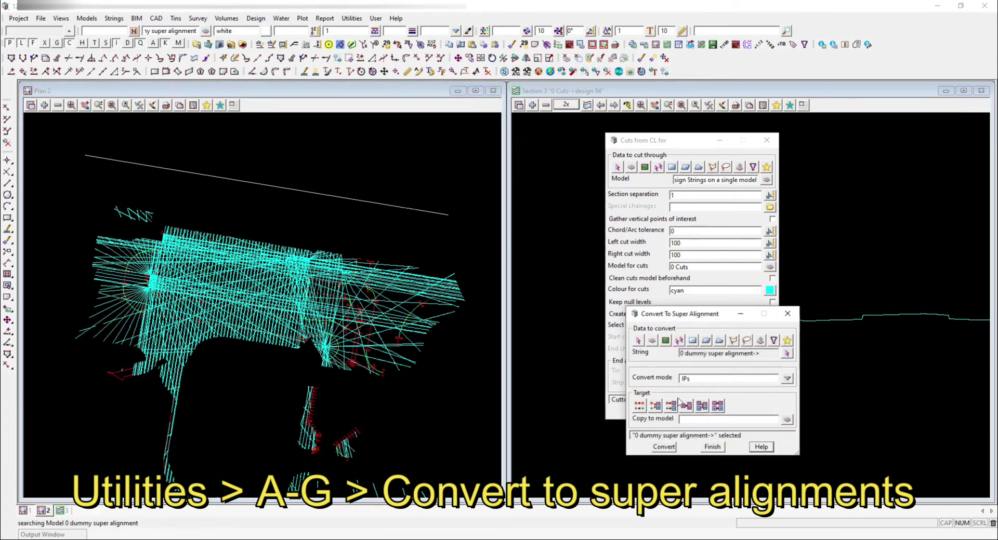
{"action": "left_click", "coordinate": [787, 379]}
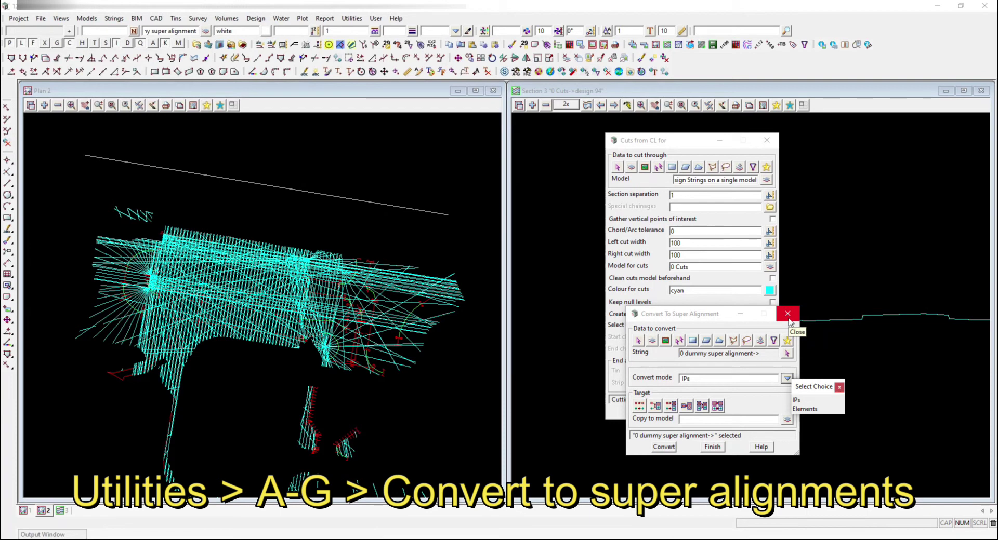
{"action": "left_click", "coordinate": [639, 405]}
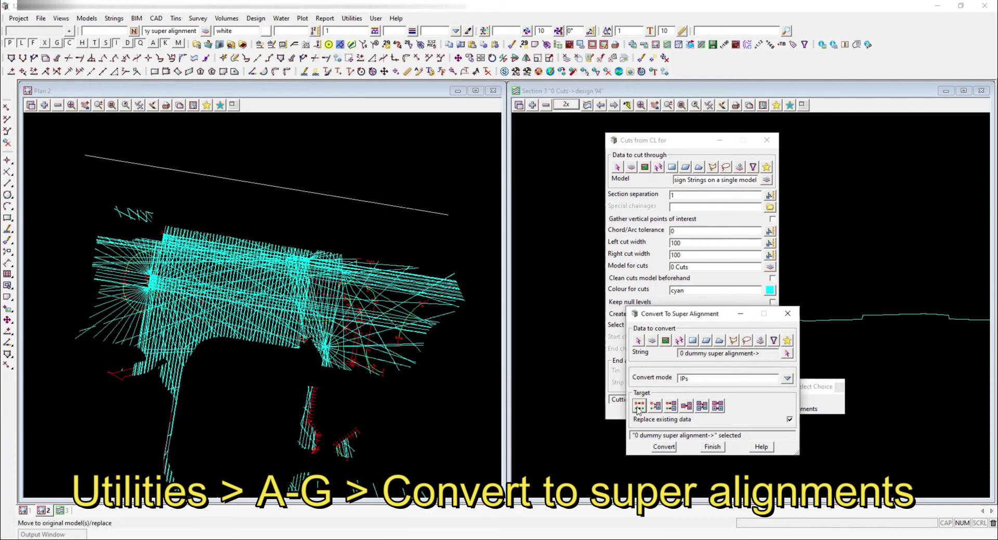
{"action": "left_click", "coordinate": [663, 447]}
{"action": "scroll", "coordinate": [236, 182], "scroll_direction": "up", "scroll_amount": 2}
{"action": "scroll", "coordinate": [235, 182], "scroll_direction": "down", "scroll_amount": 4}
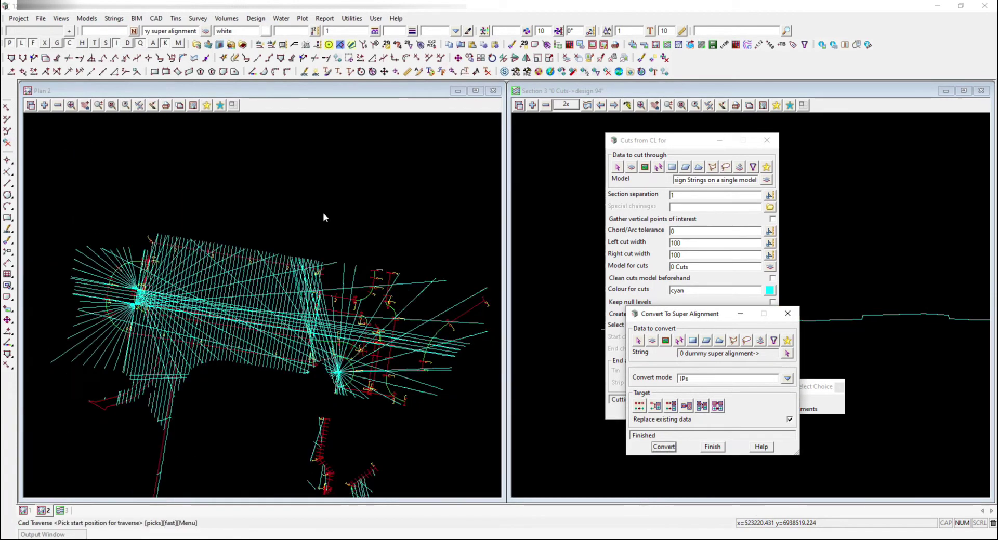
{"action": "left_click", "coordinate": [712, 447]}
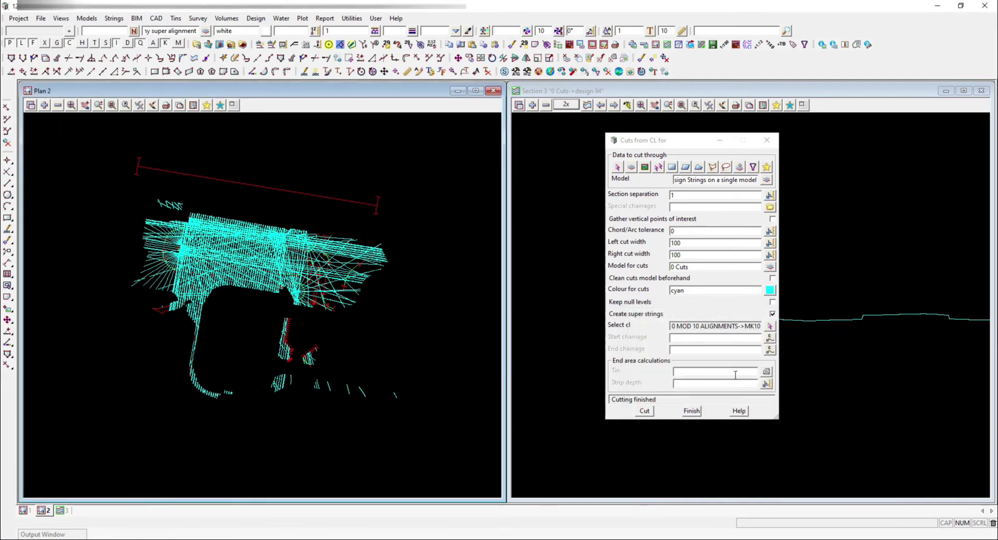
Step: Set the model for cuts to 0 Cuts From Dummy Alignment, clean the cuts model beforehand, and colour the cuts white
{"action": "left_click", "coordinate": [686, 196]}
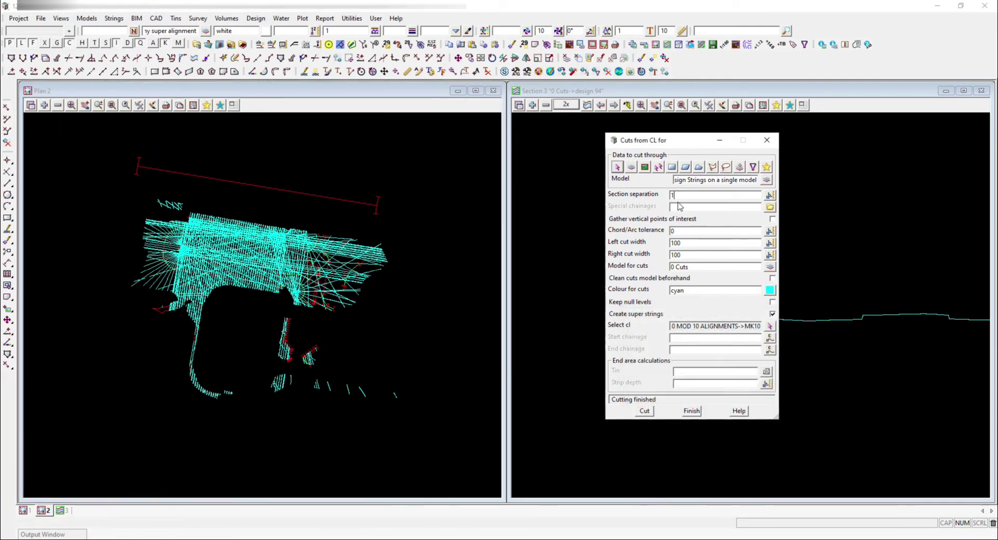
{"action": "left_click", "coordinate": [684, 230]}
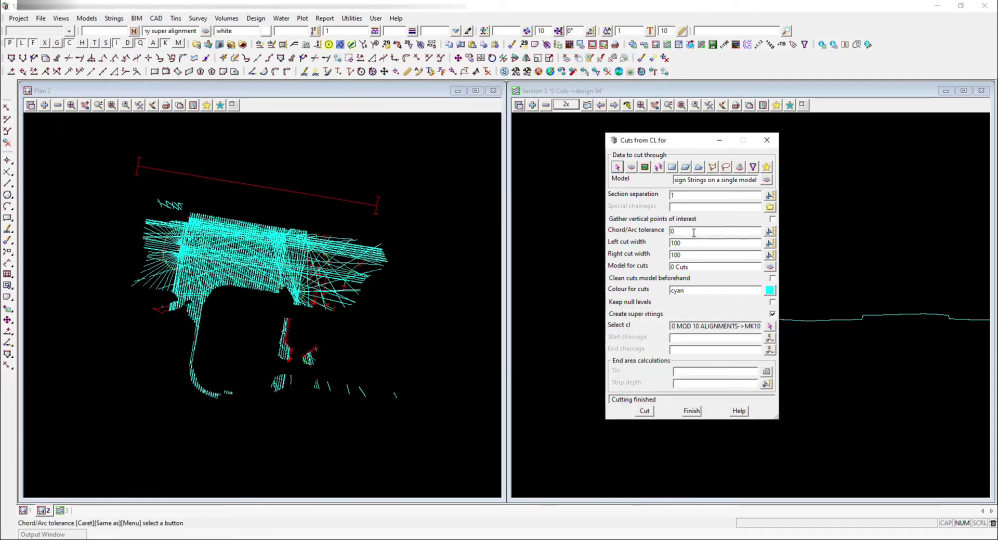
{"action": "left_click", "coordinate": [677, 241]}
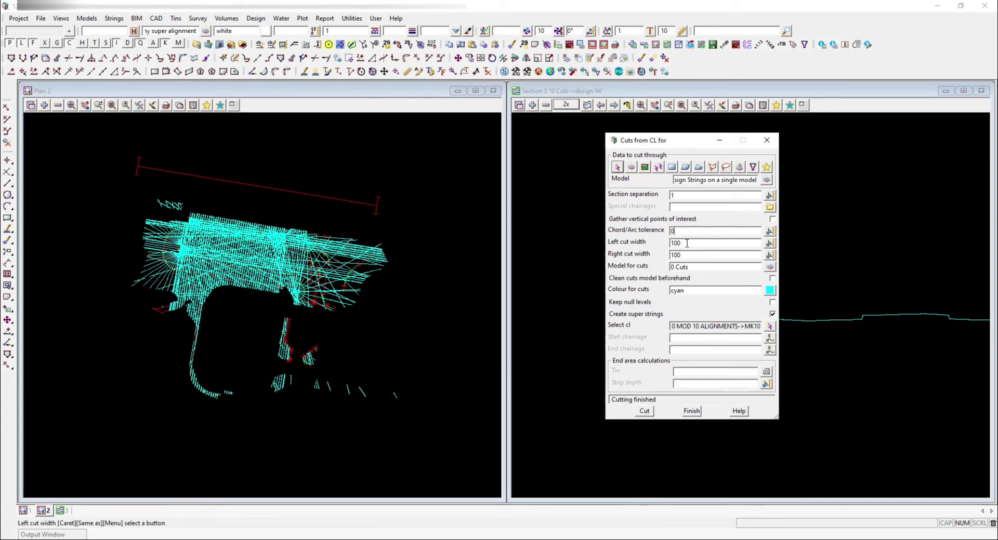
{"action": "left_click", "coordinate": [684, 254]}
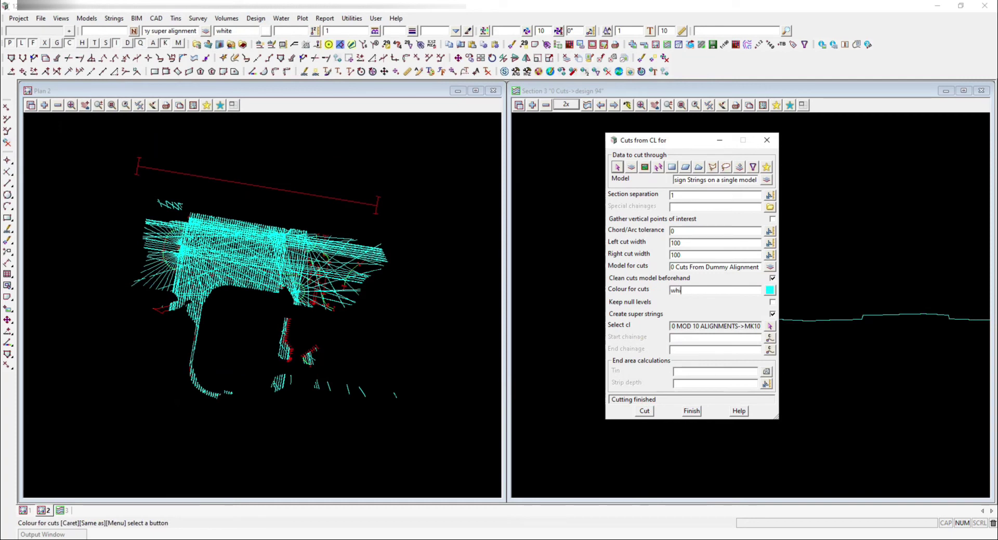
Step: Cut sections through the combined design strings using the dummy super alignment above the old cuts as the centreline
{"action": "left_click", "coordinate": [769, 326]}
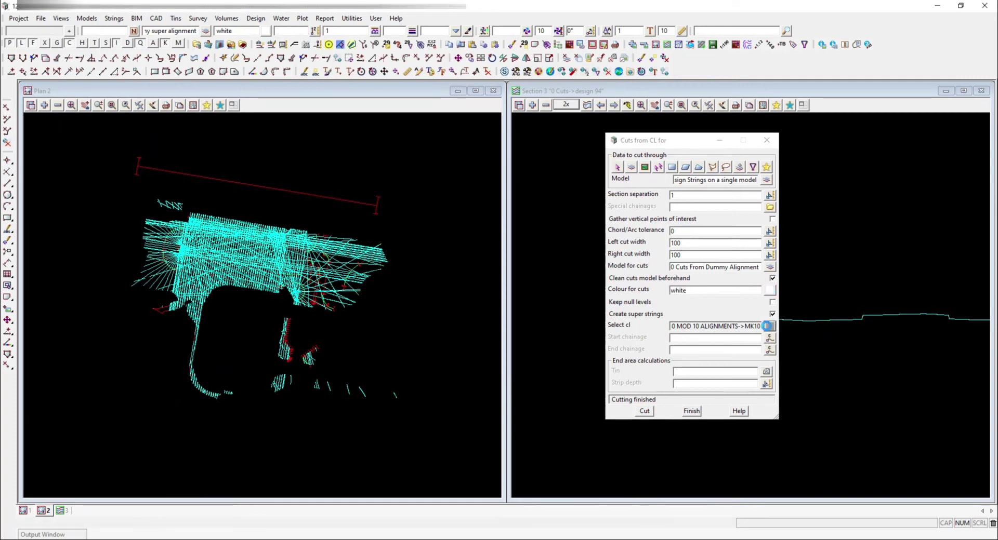
{"action": "left_click", "coordinate": [271, 186]}
{"action": "middle_click", "coordinate": [272, 186]}
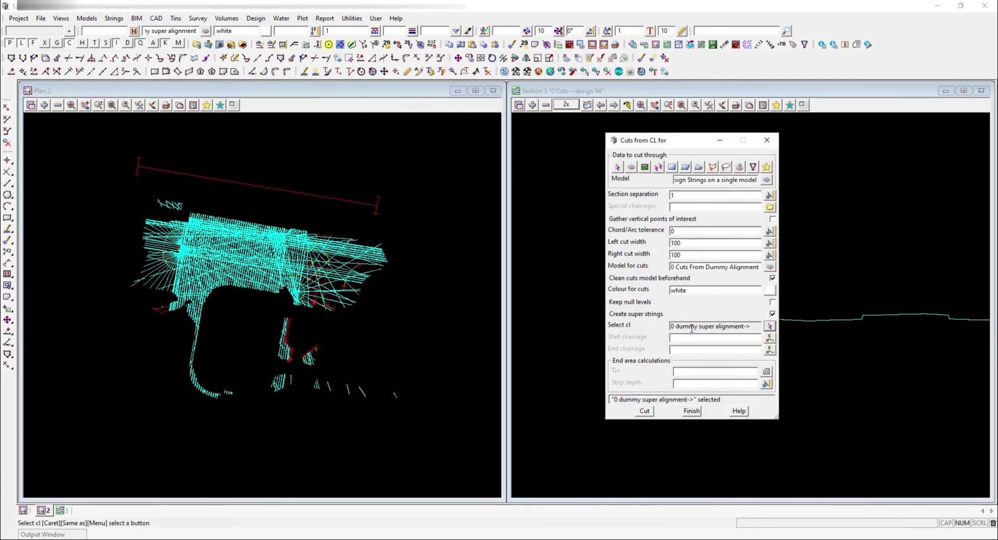
{"action": "left_click", "coordinate": [645, 411]}
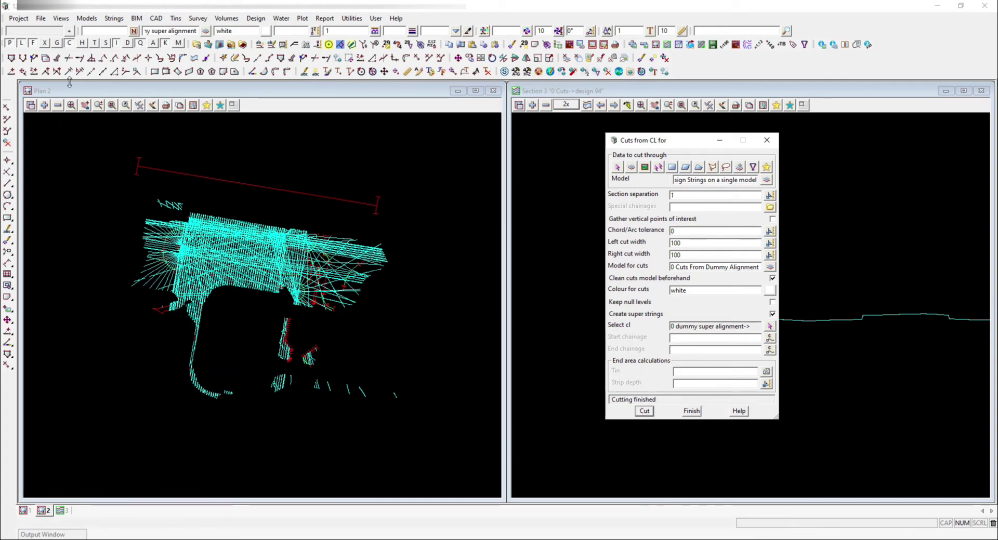
Step: Show 0 Cuts From Dummy Alignment in Plan 2 in place of 0 Cuts, and close the Cuts from CL dialog
{"action": "left_click", "coordinate": [44, 105]}
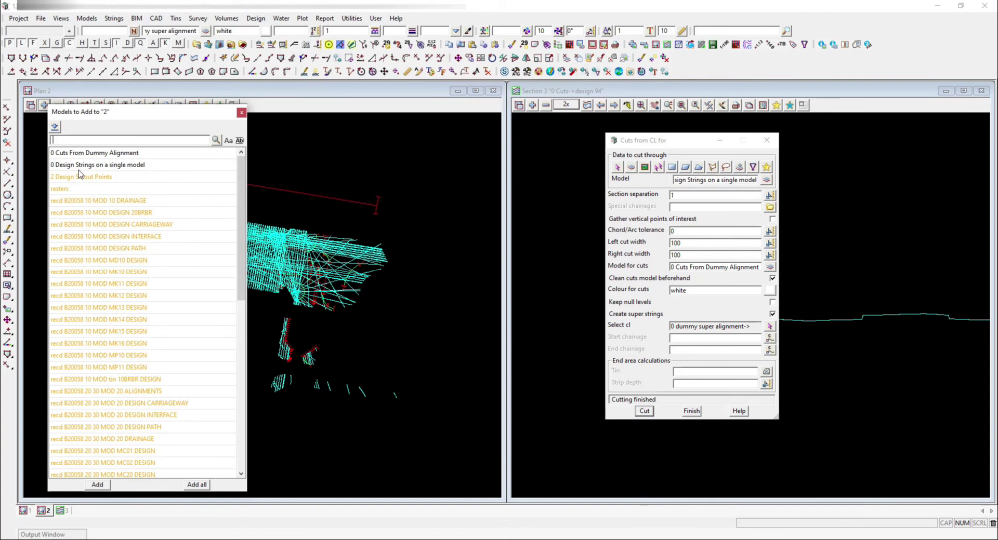
{"action": "double_click", "coordinate": [82, 153]}
{"action": "scroll", "coordinate": [125, 239], "scroll_direction": "up", "scroll_amount": 4}
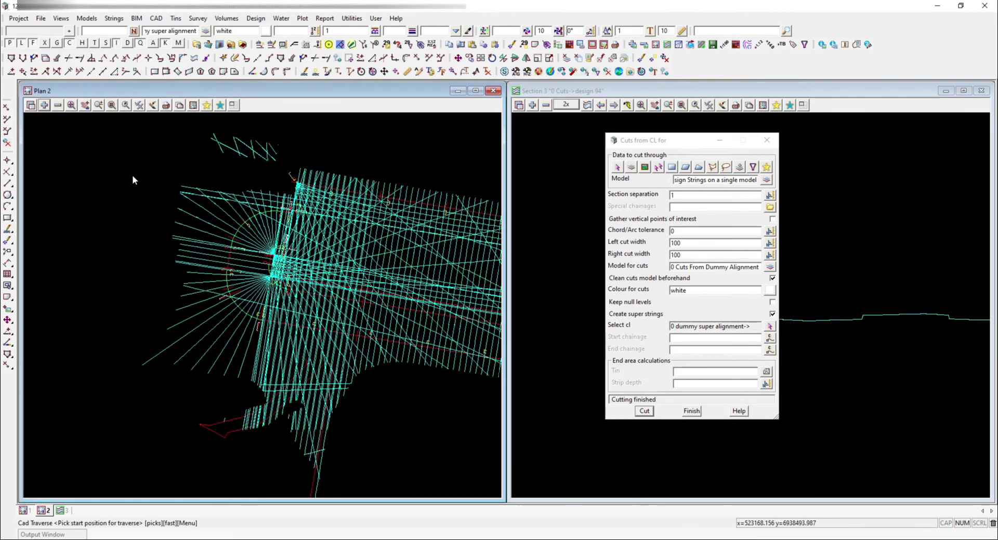
{"action": "scroll", "coordinate": [273, 261], "scroll_direction": "up", "scroll_amount": 4}
{"action": "left_click", "coordinate": [766, 140]}
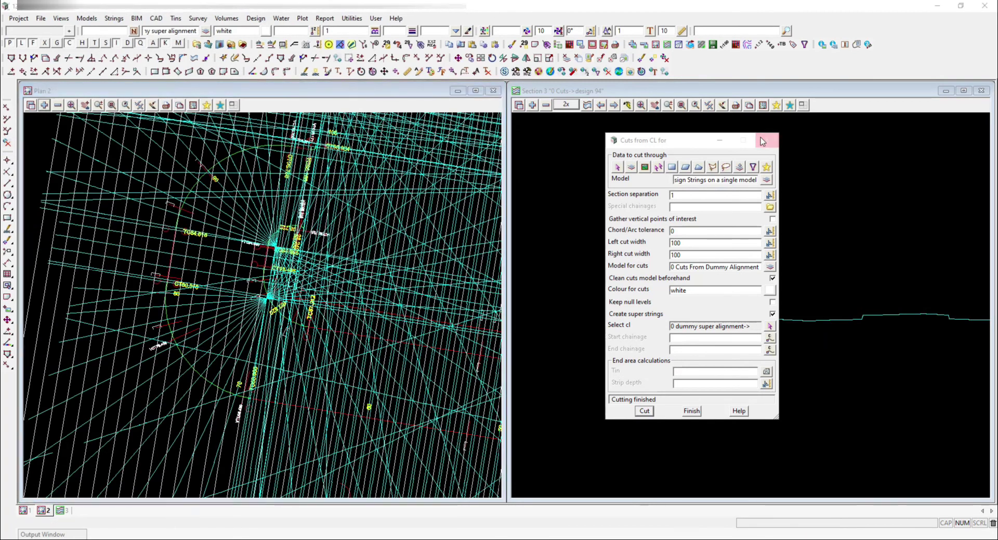
{"action": "left_click", "coordinate": [58, 105]}
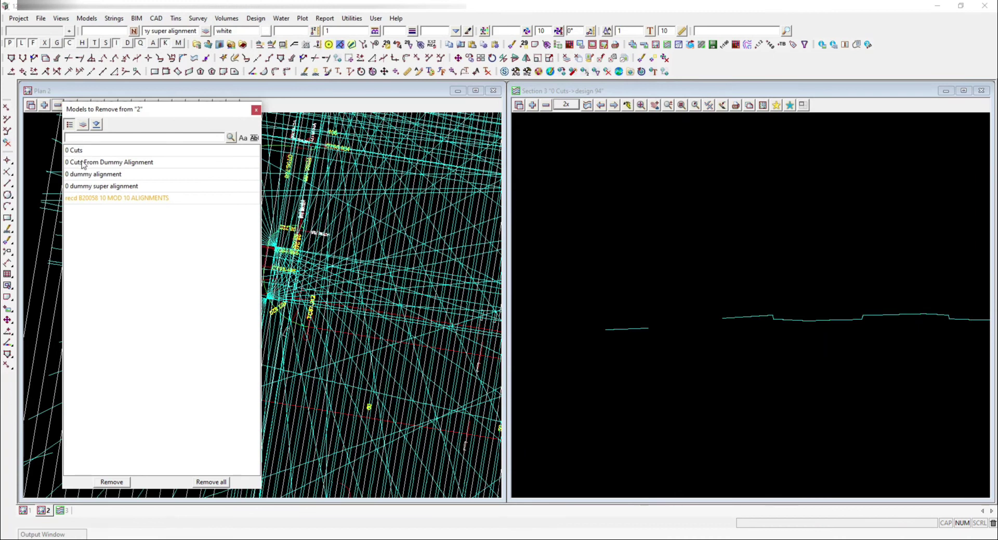
{"action": "left_click", "coordinate": [78, 151]}
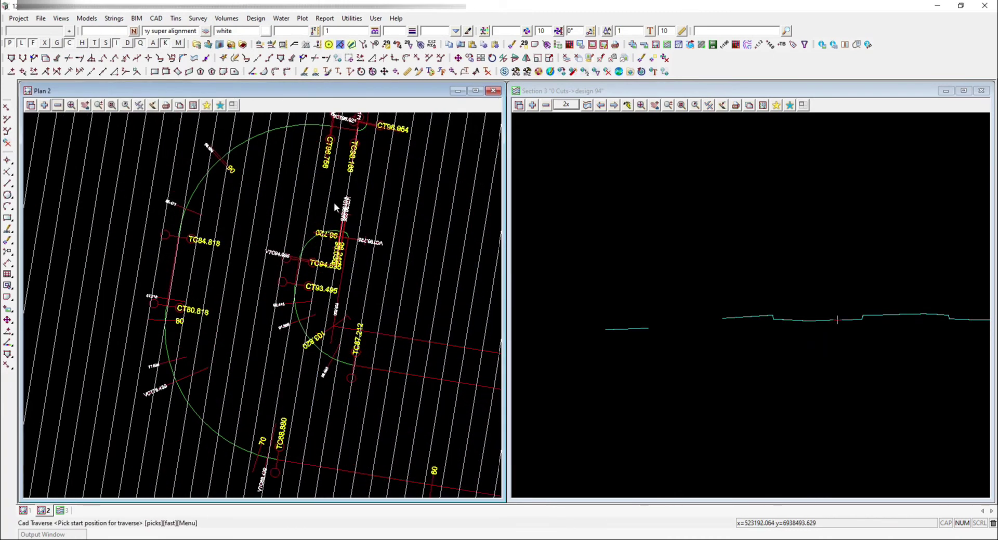
Step: Profile the white cut string design 21 from Plan 2 in Section 3
{"action": "left_click", "coordinate": [587, 105]}
{"action": "left_click", "coordinate": [607, 128]}
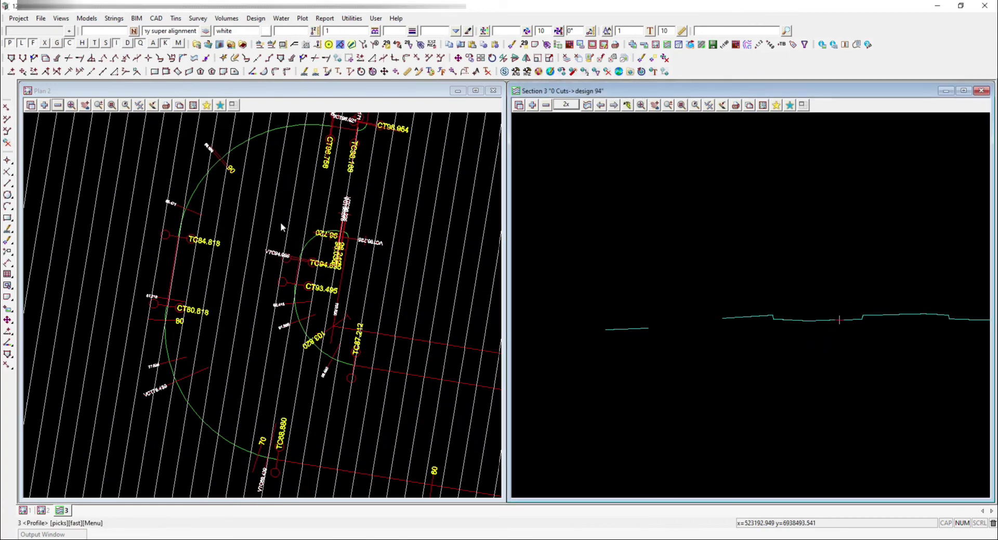
{"action": "left_click", "coordinate": [228, 282]}
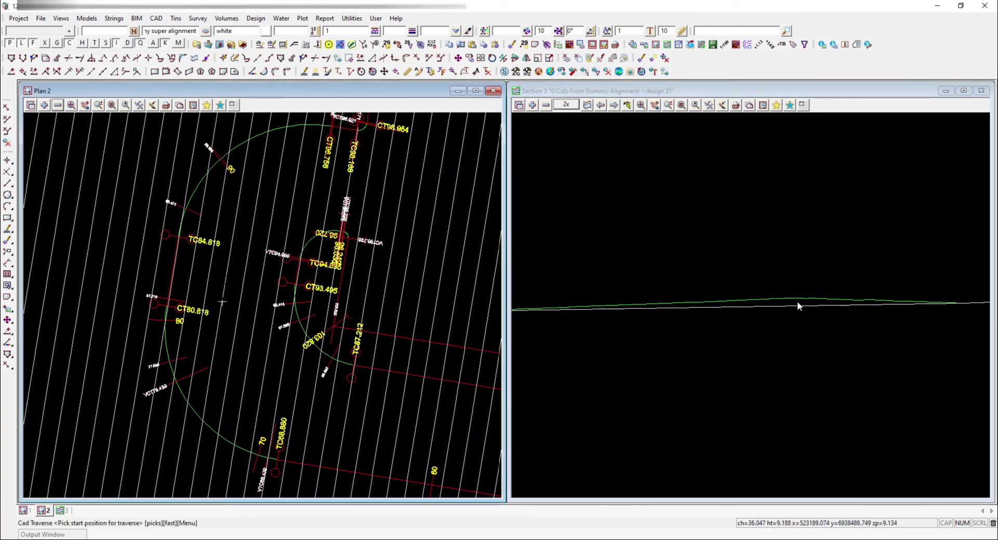
{"action": "scroll", "coordinate": [811, 301], "scroll_direction": "up", "scroll_amount": 2}
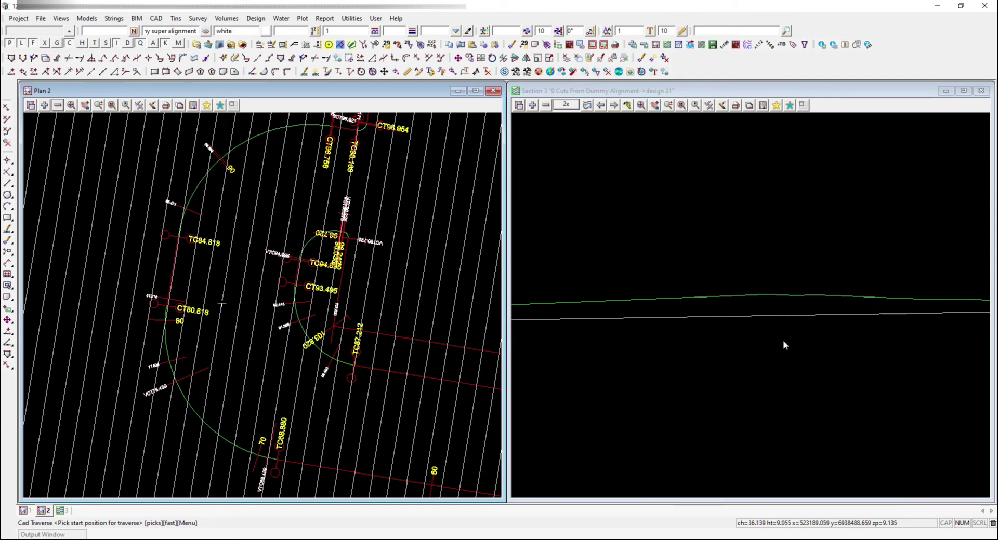
Step: Measure the bearing and distance between the green and white lines in Section 3, and close the measuring dialog
{"action": "left_click", "coordinate": [354, 19]}
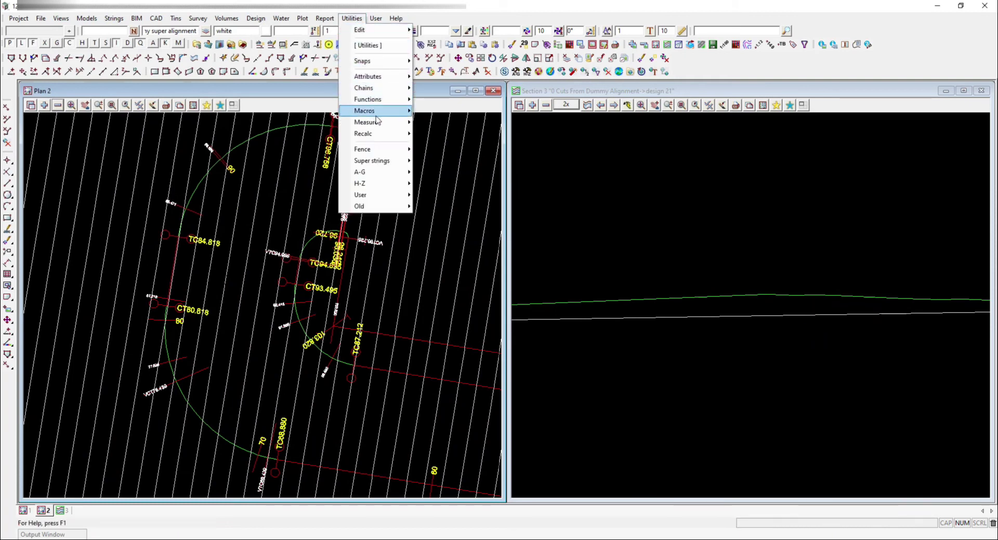
{"action": "mouse_move", "coordinate": [381, 124]}
{"action": "left_click", "coordinate": [439, 149]}
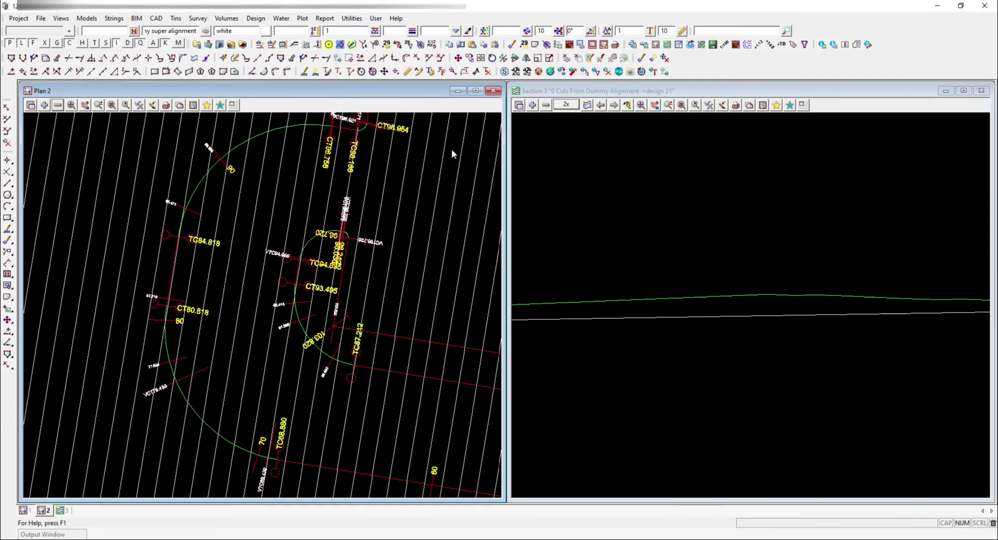
{"action": "mouse_move", "coordinate": [764, 290]}
{"action": "middle_click", "coordinate": [764, 309]}
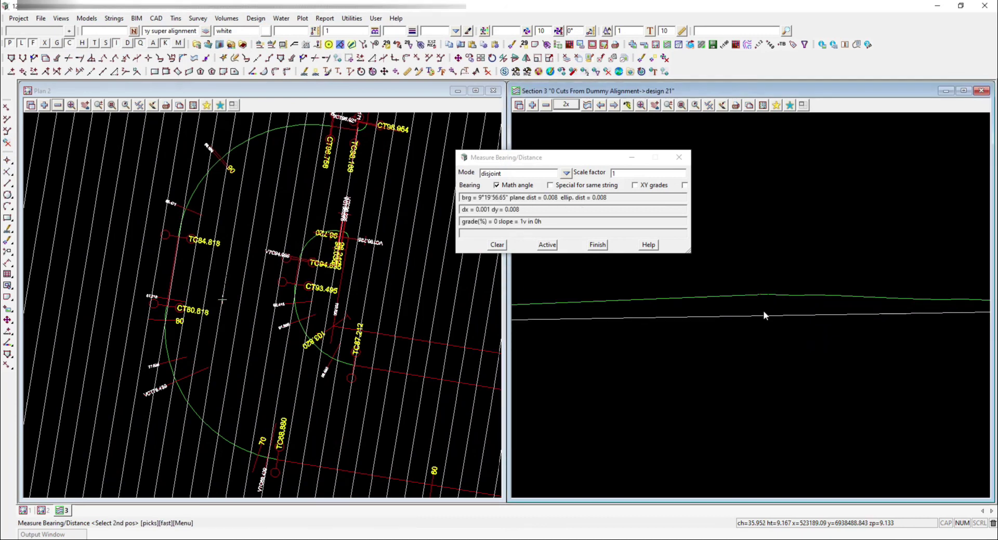
{"action": "left_click", "coordinate": [764, 312]}
{"action": "middle_click", "coordinate": [764, 311]}
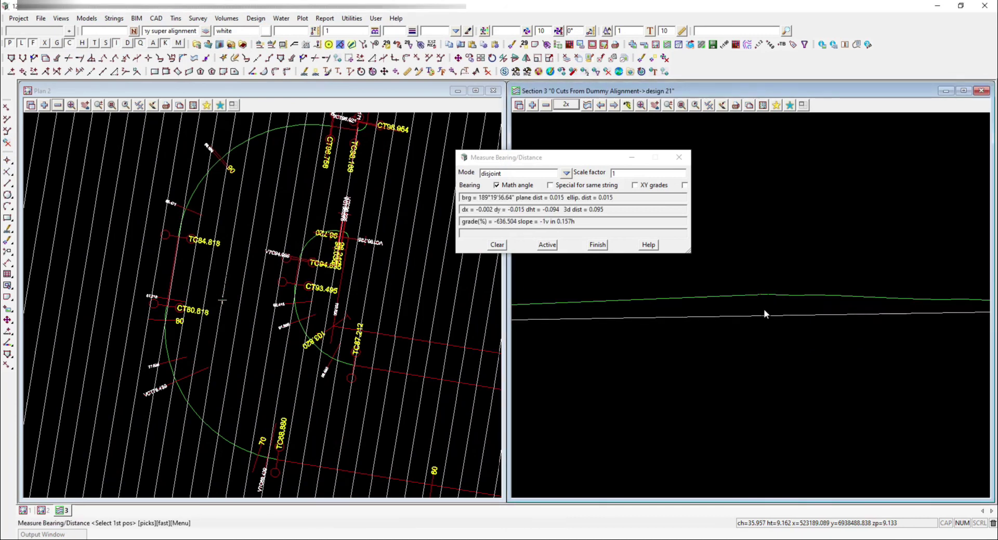
{"action": "left_click", "coordinate": [555, 198]}
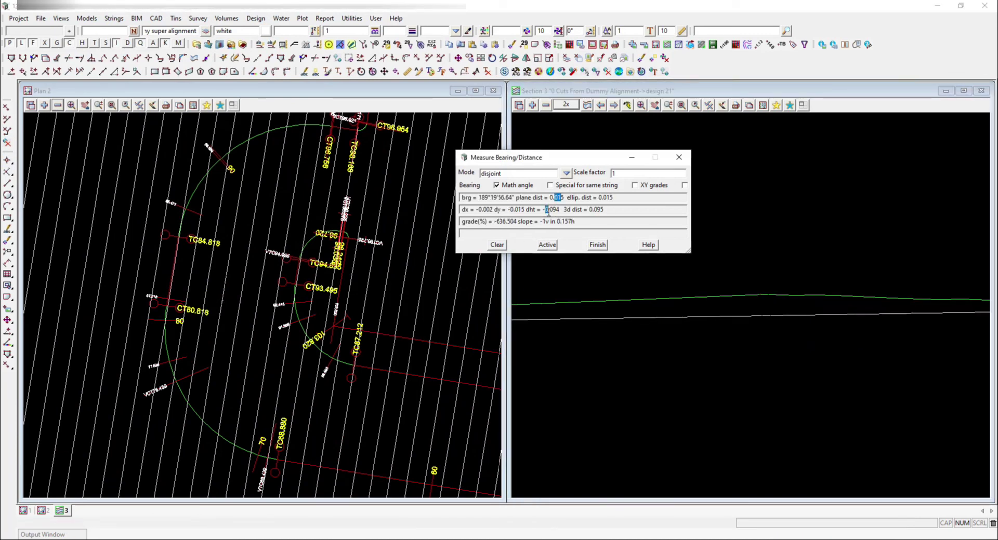
{"action": "left_click", "coordinate": [679, 157]}
Step: Drape the 0 Cuts From Dummy Alignment model onto the tin B20058 10 MOD 10BRBR DESIGN in Normal mode, replacing the existing data
{"action": "left_click", "coordinate": [156, 18]}
{"action": "mouse_move", "coordinate": [175, 18]}
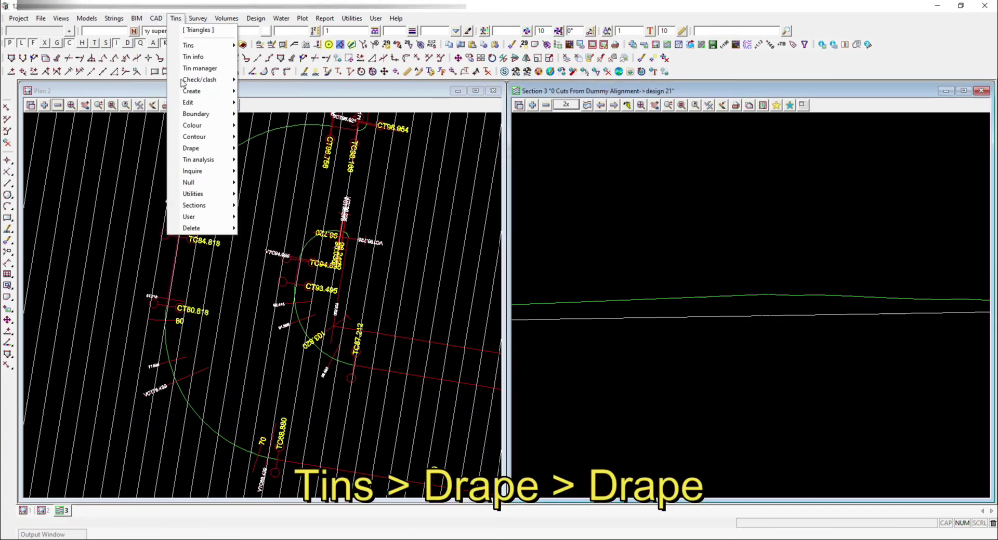
{"action": "mouse_move", "coordinate": [208, 148]}
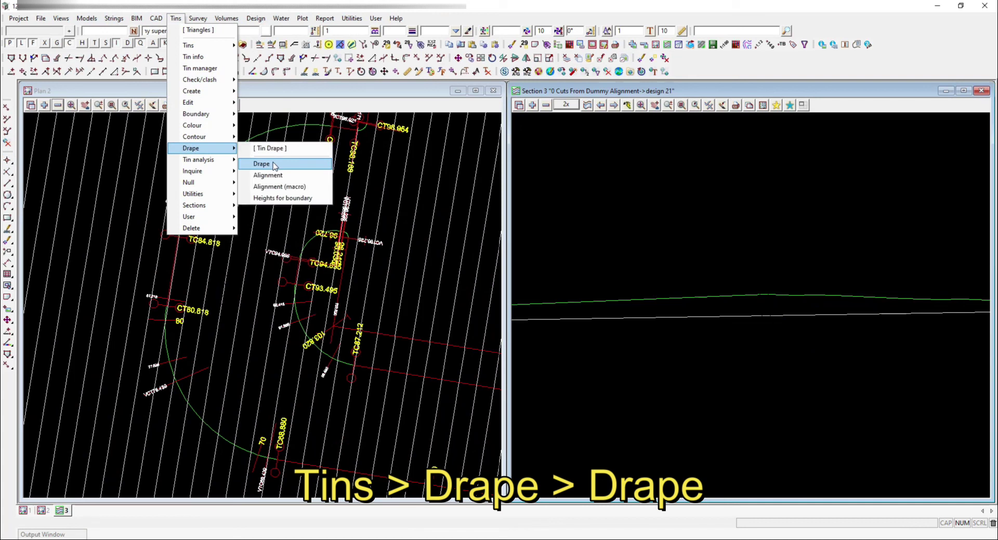
{"action": "left_click", "coordinate": [273, 163]}
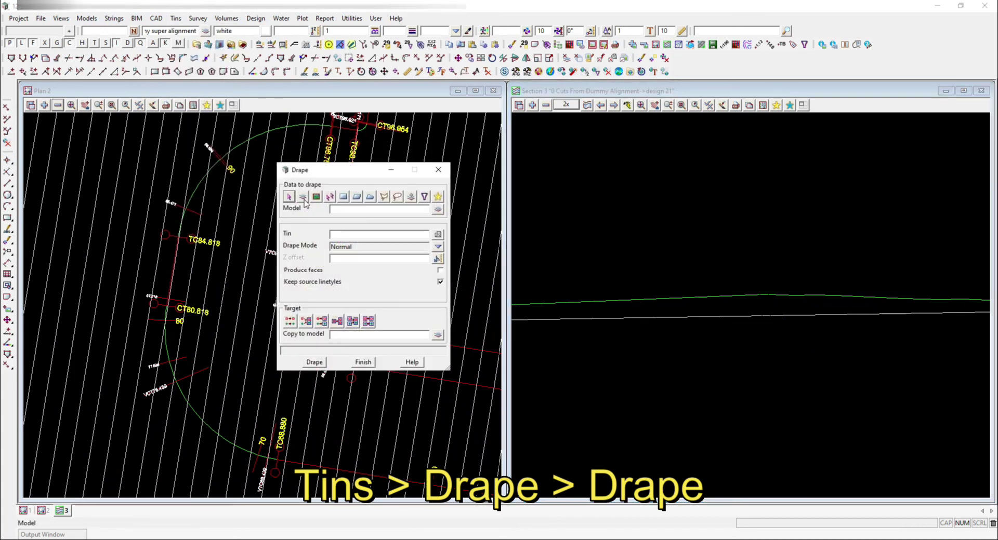
{"action": "middle_click", "coordinate": [348, 209]}
{"action": "left_click", "coordinate": [266, 214]}
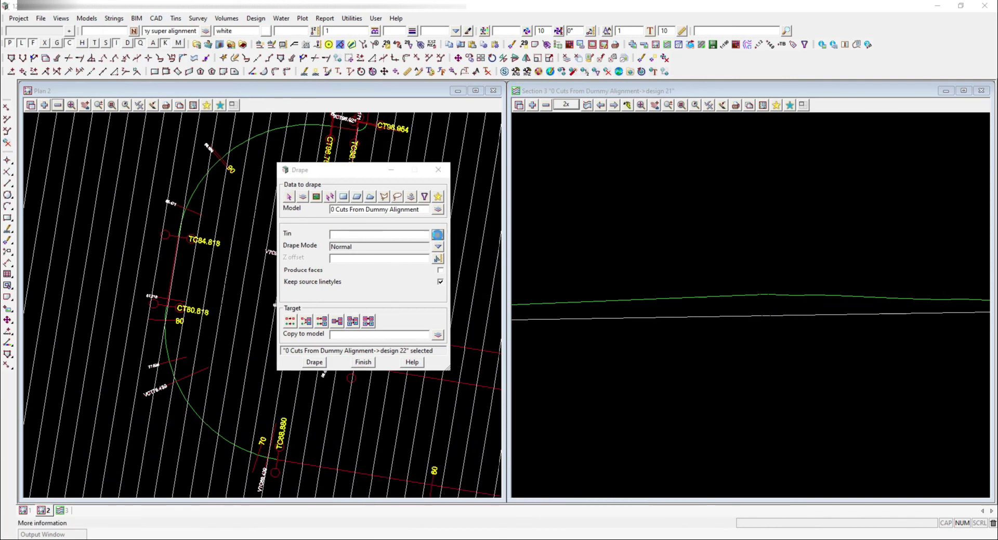
{"action": "left_click", "coordinate": [437, 235]}
{"action": "double_click", "coordinate": [461, 168]}
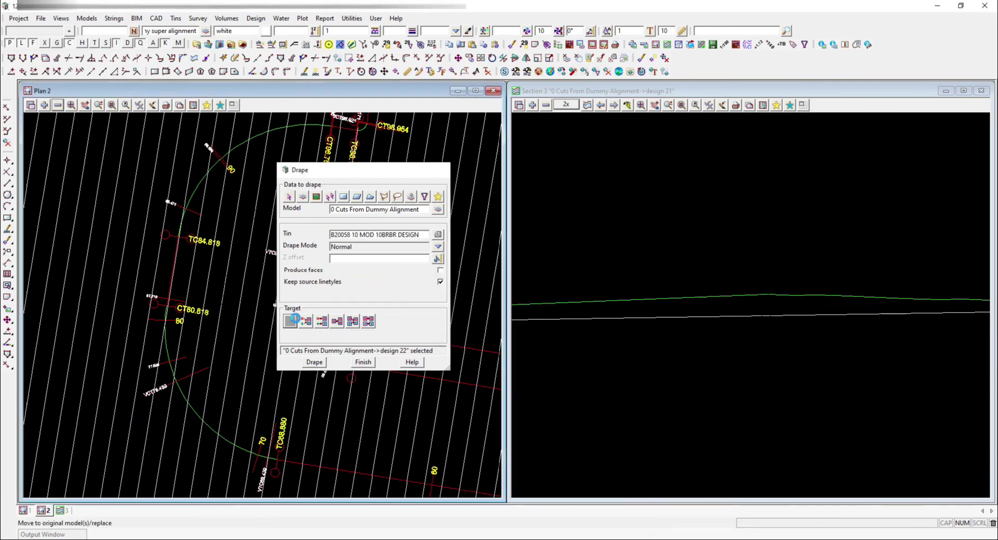
{"action": "left_click", "coordinate": [290, 321]}
{"action": "left_click", "coordinate": [310, 362]}
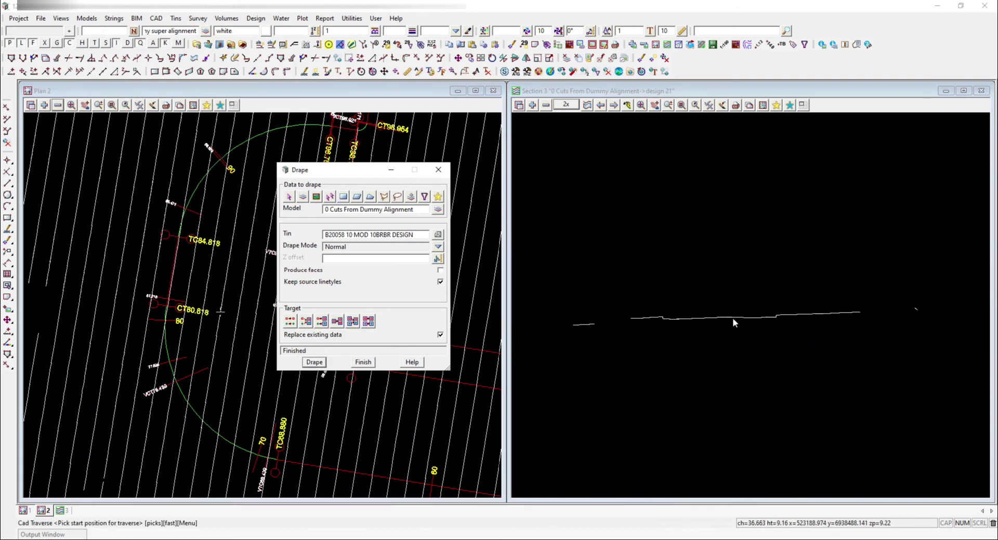
Step: Examine the coverage of the draped white cuts across the design area in Plan 2
{"action": "scroll", "coordinate": [205, 318], "scroll_direction": "down", "scroll_amount": 3}
{"action": "scroll", "coordinate": [161, 301], "scroll_direction": "down", "scroll_amount": 4}
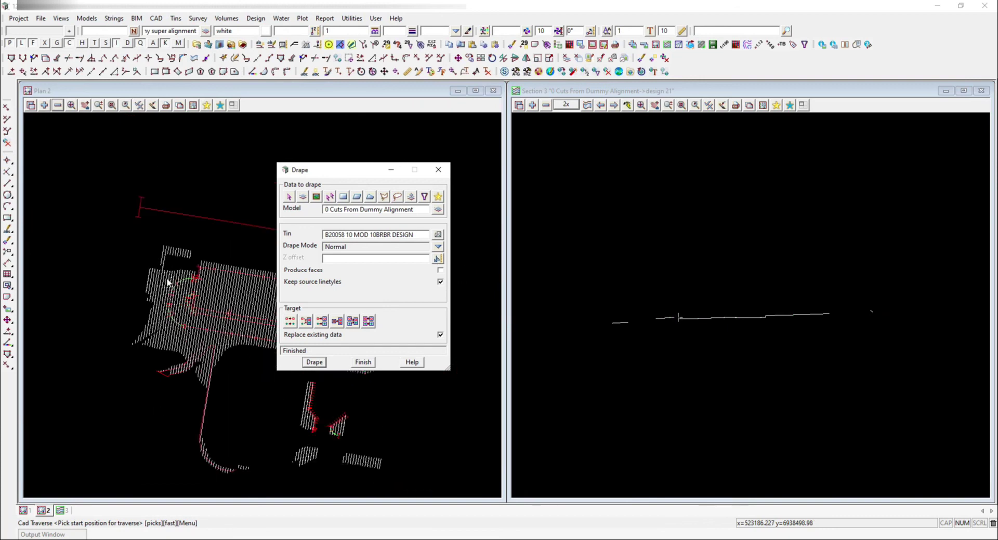
{"action": "scroll", "coordinate": [240, 304], "scroll_direction": "up", "scroll_amount": 5}
{"action": "scroll", "coordinate": [188, 269], "scroll_direction": "up", "scroll_amount": 2}
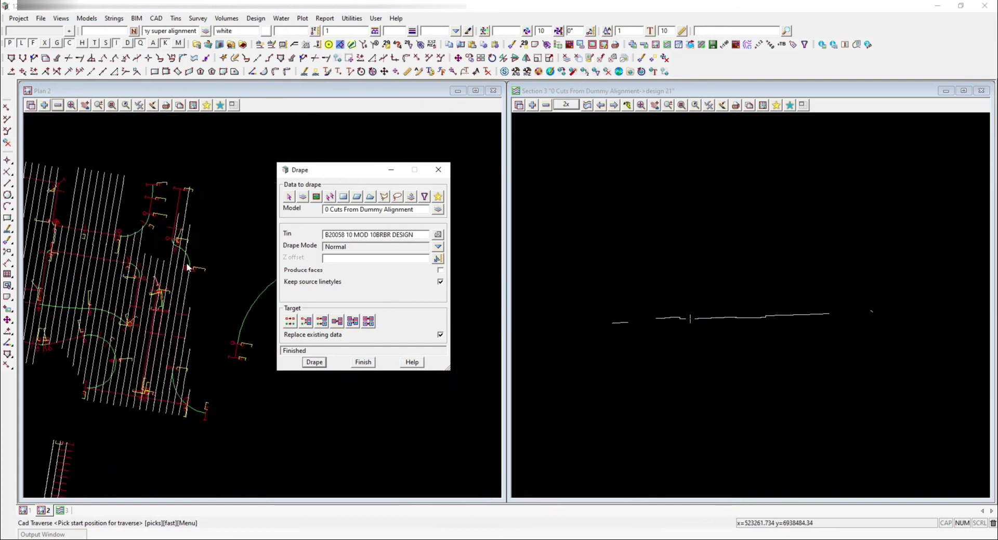
{"action": "scroll", "coordinate": [194, 245], "scroll_direction": "down", "scroll_amount": 4}
{"action": "scroll", "coordinate": [137, 347], "scroll_direction": "up", "scroll_amount": 5}
{"action": "scroll", "coordinate": [156, 342], "scroll_direction": "down", "scroll_amount": 3}
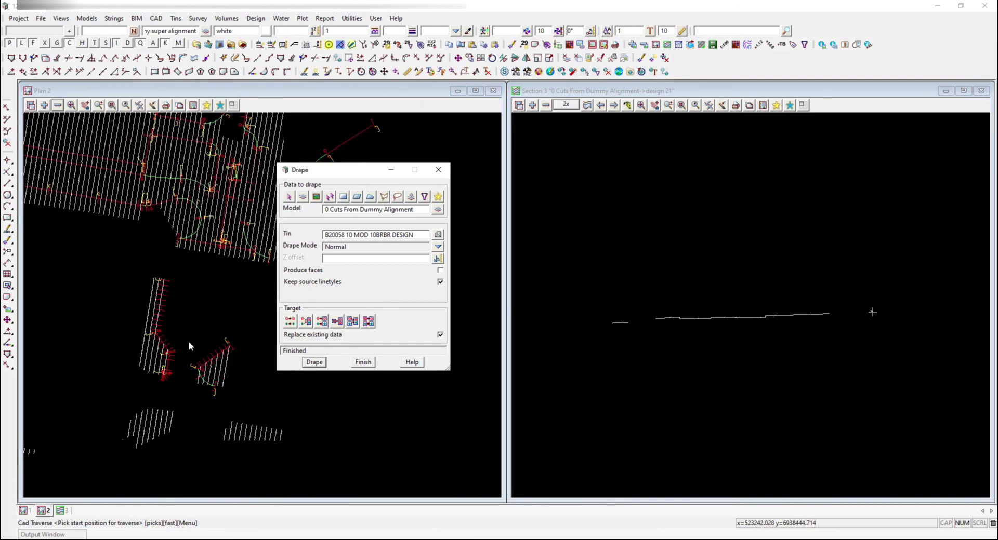